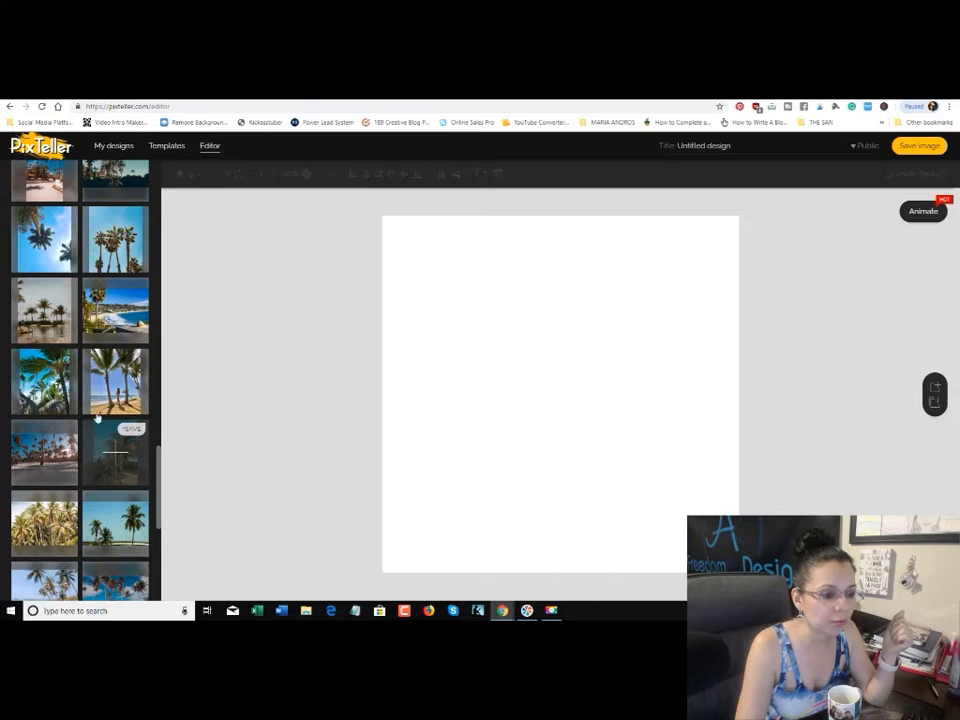
click(121, 319)
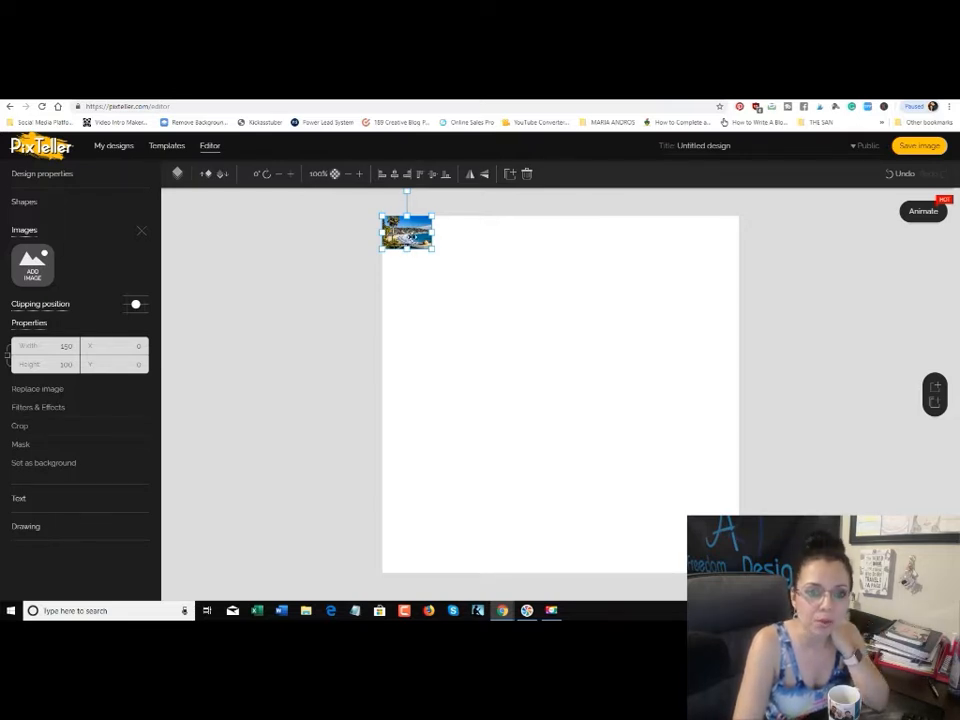
drag(410, 236, 551, 344)
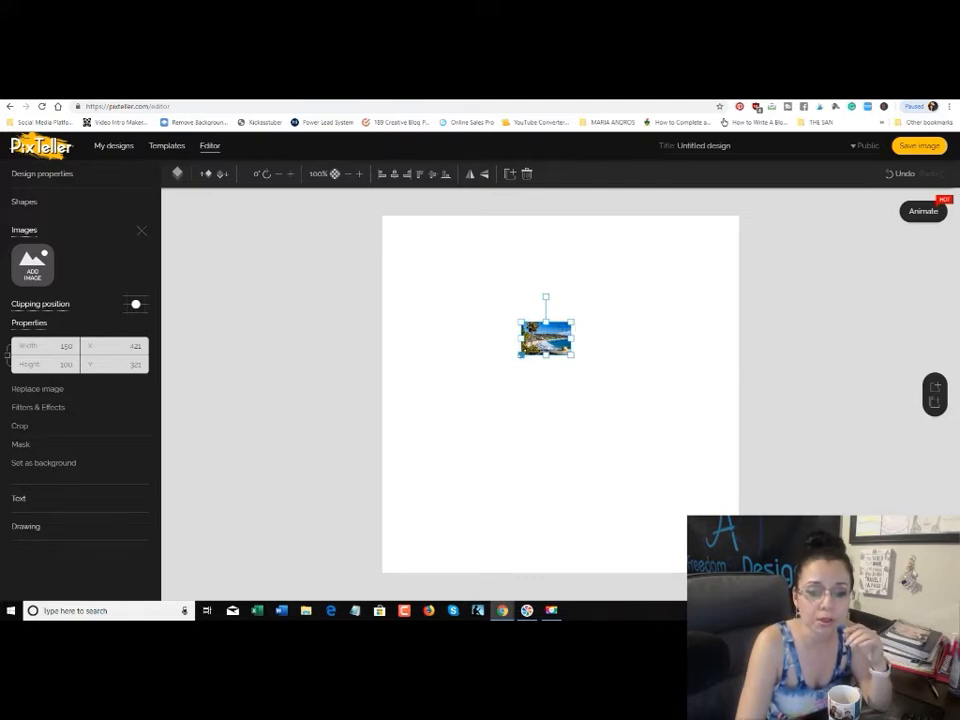
drag(520, 354, 420, 421)
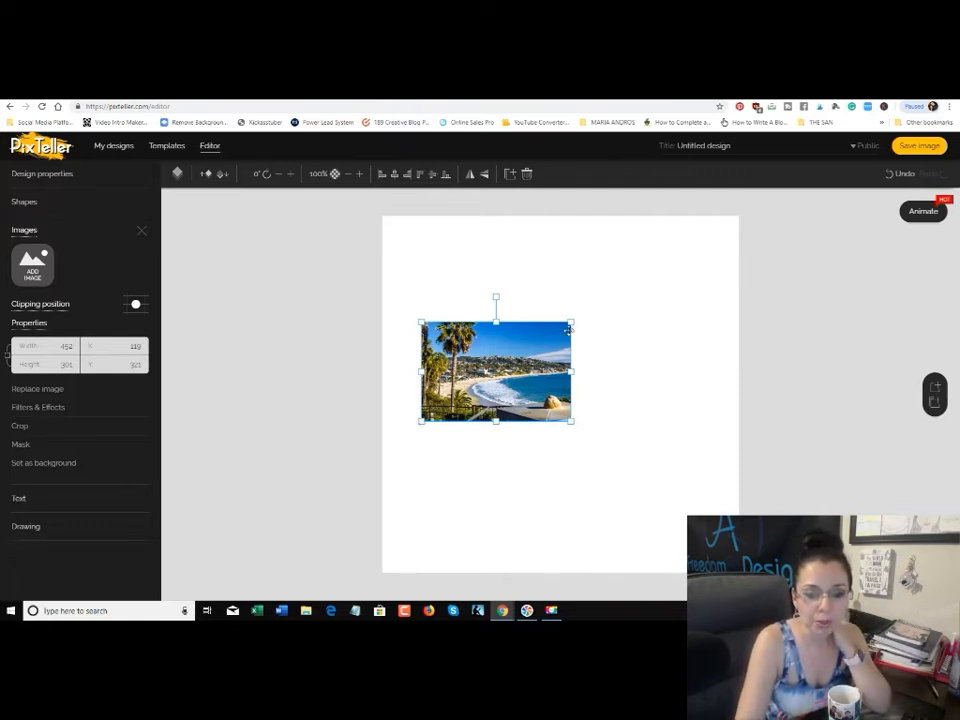
drag(571, 321, 682, 267)
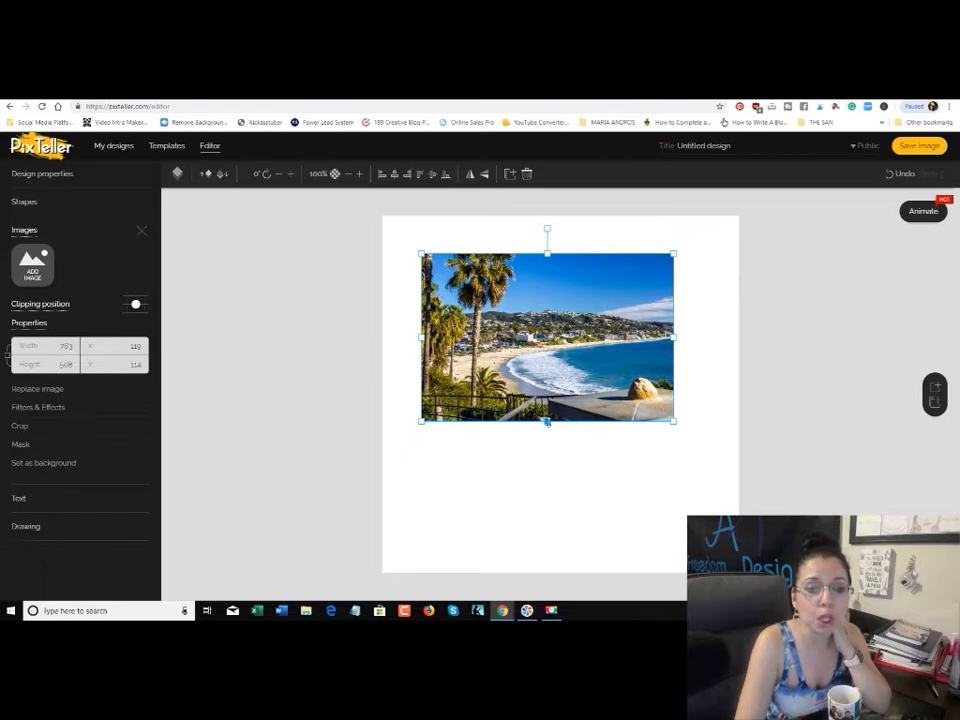
drag(547, 421, 547, 538)
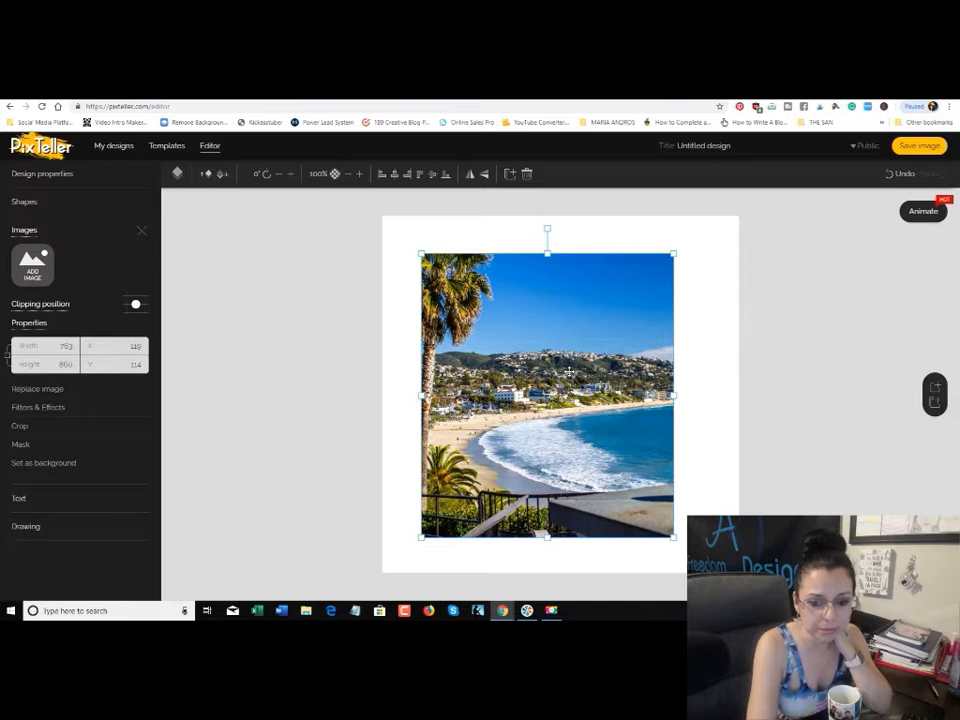
key(Delete)
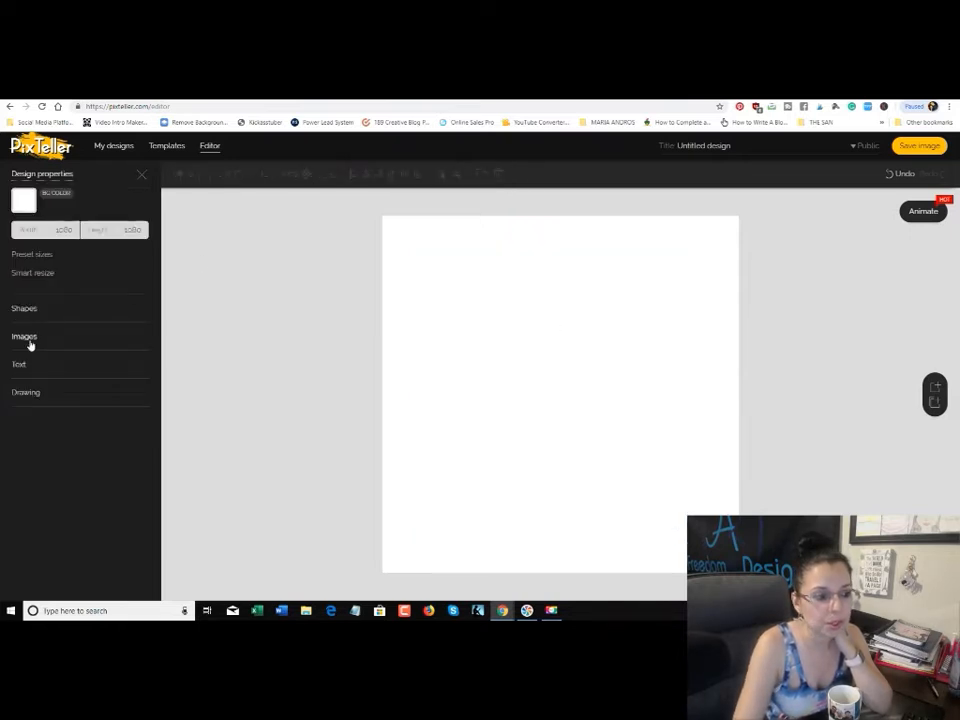
Step: Add the beach bay photo with the tall palm from the palm trees image results and set it as the background
click(25, 337)
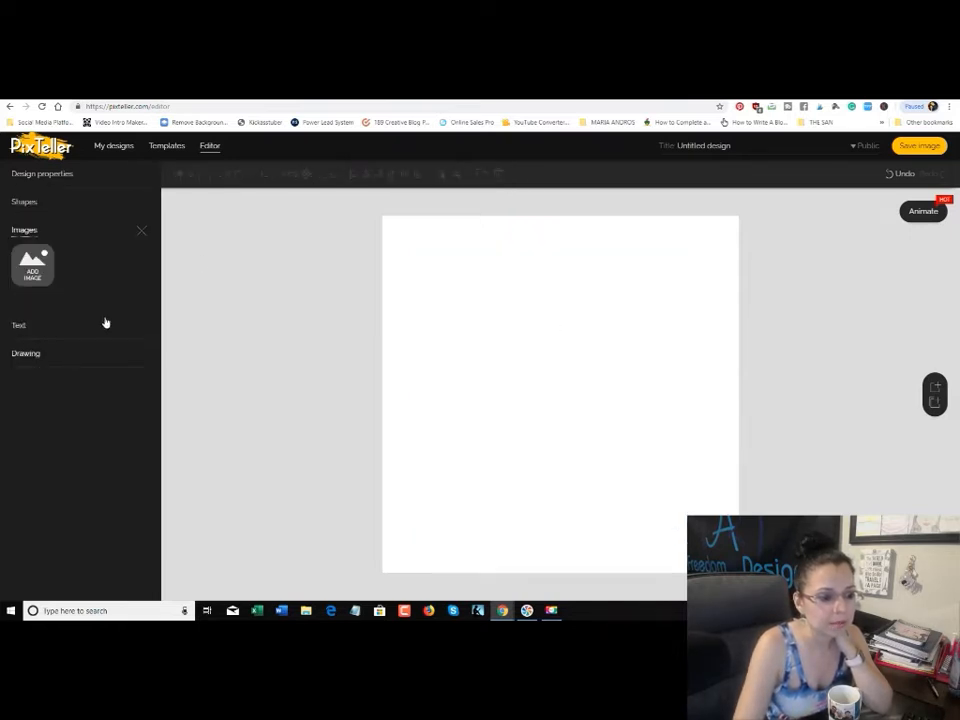
click(33, 265)
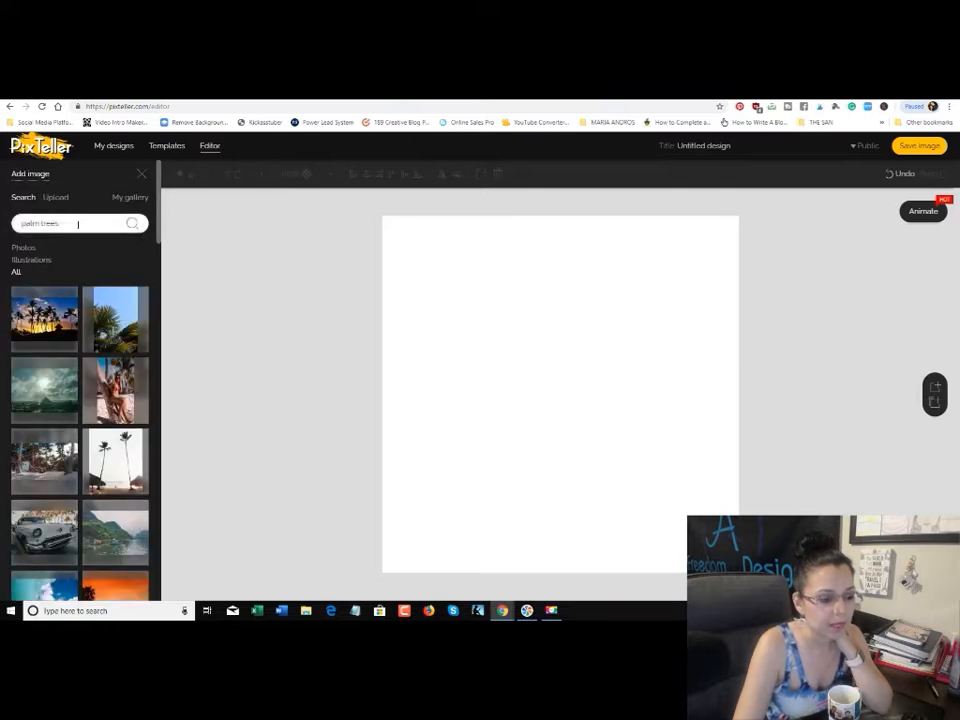
scroll(77, 224, down, 3)
scroll(105, 290, up, 3)
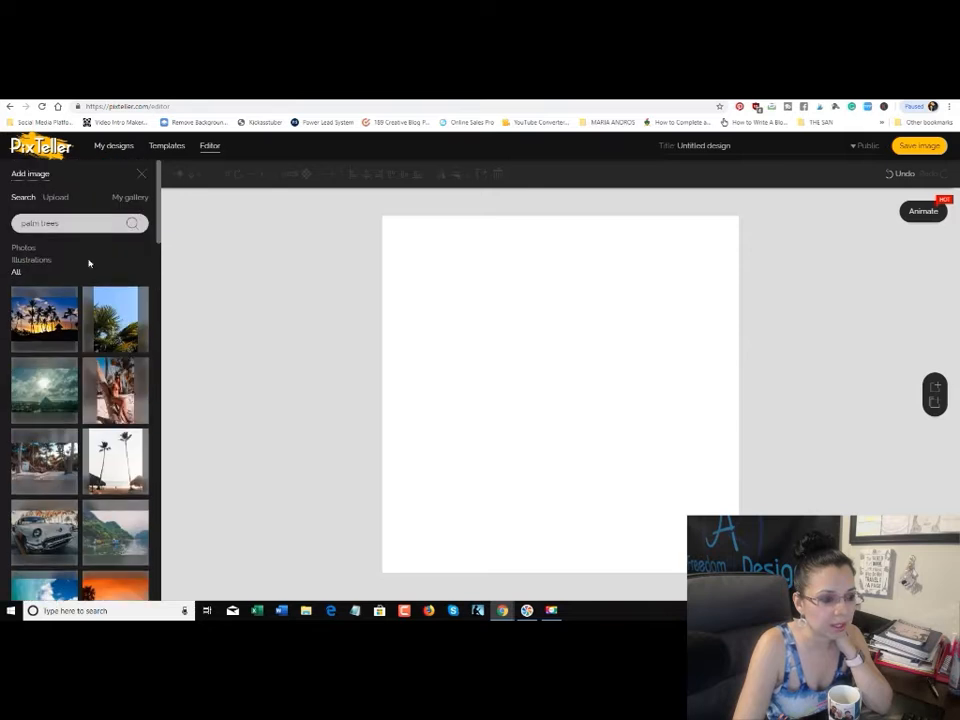
click(56, 197)
click(24, 197)
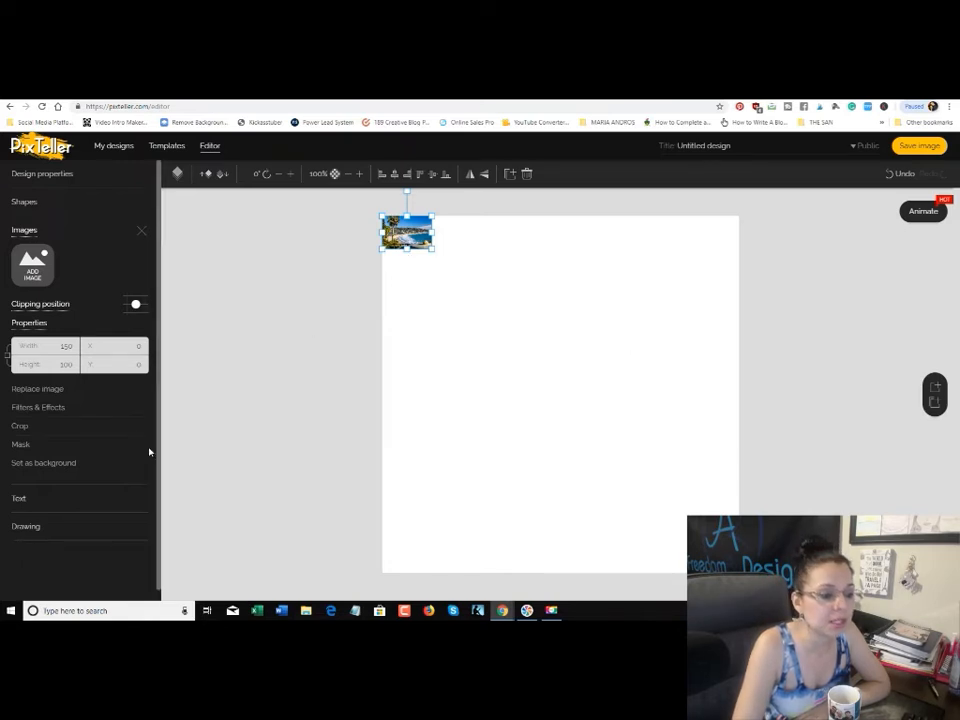
click(41, 465)
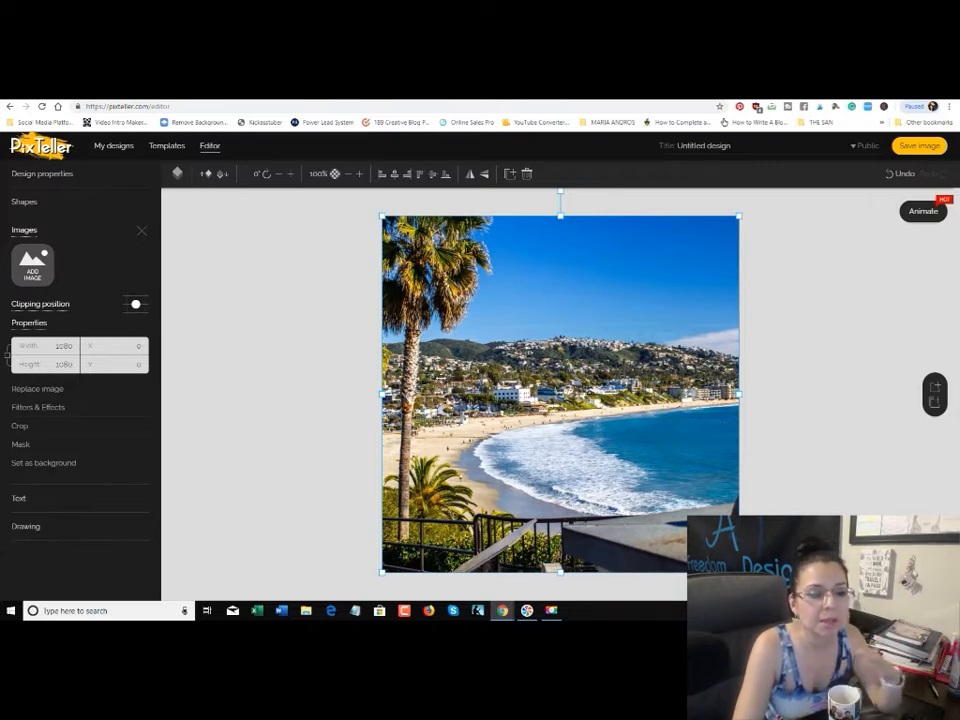
Step: Upload the background-removed portrait ace_3-removebg-preview from the recent files and add it to the design
click(36, 268)
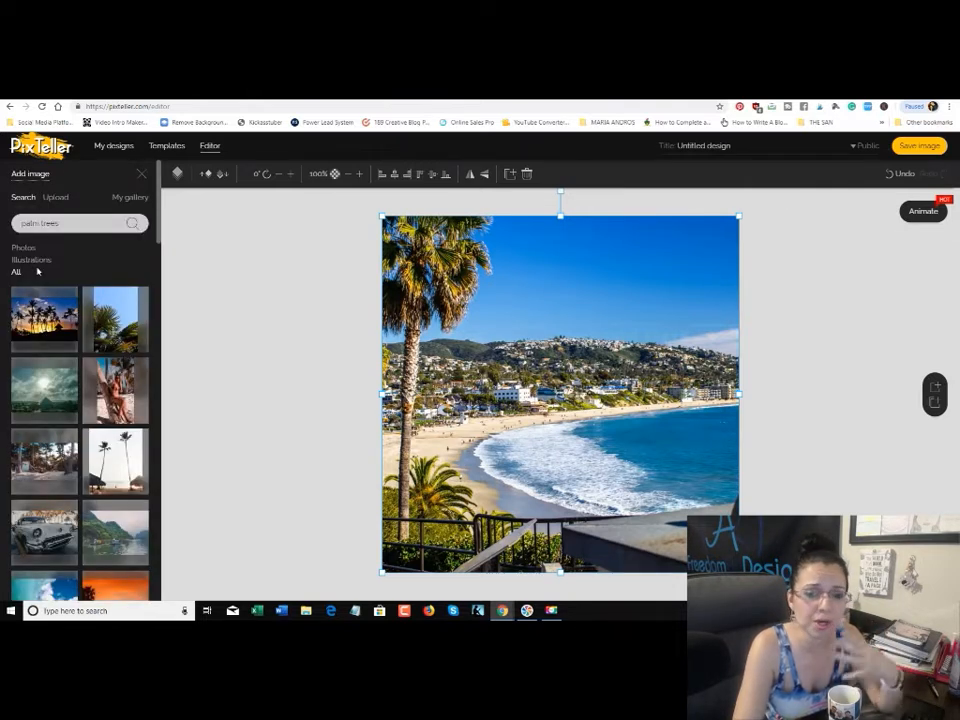
click(55, 199)
click(74, 224)
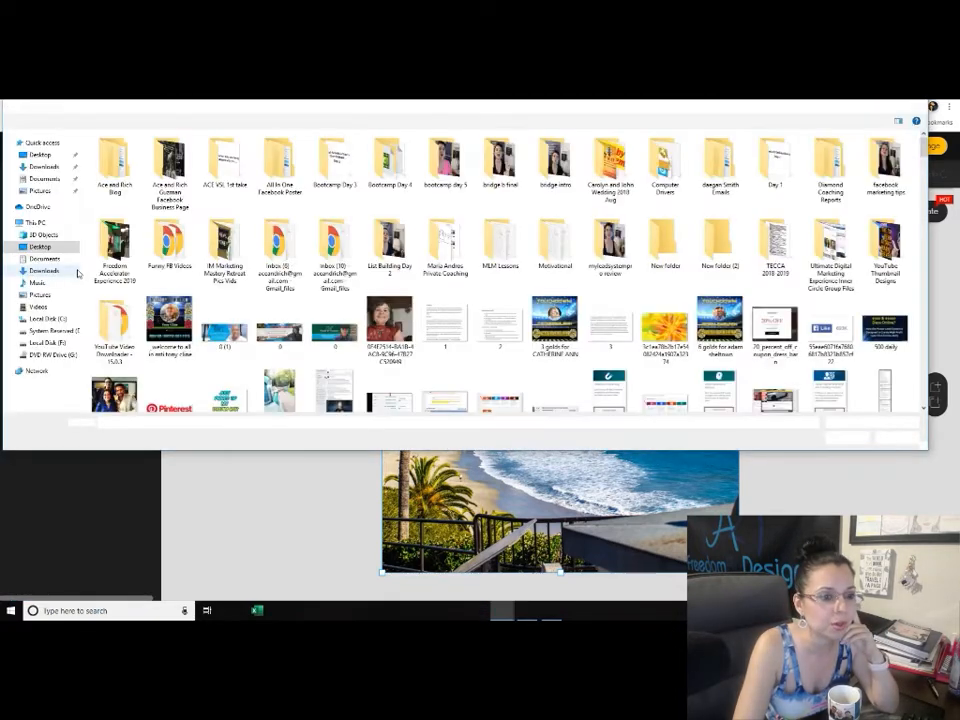
click(42, 142)
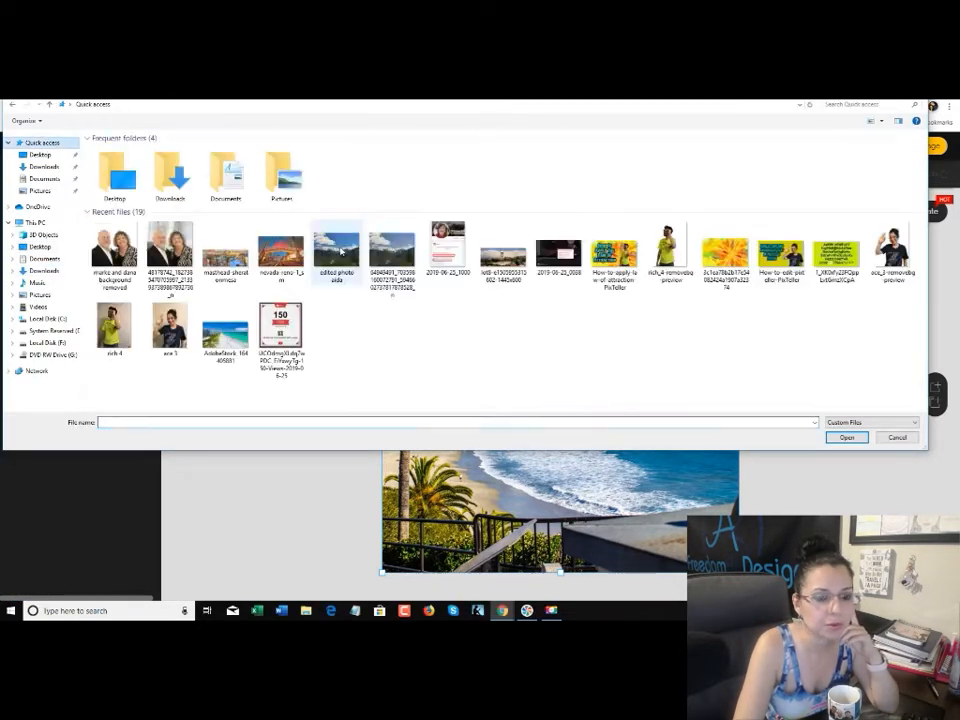
click(892, 255)
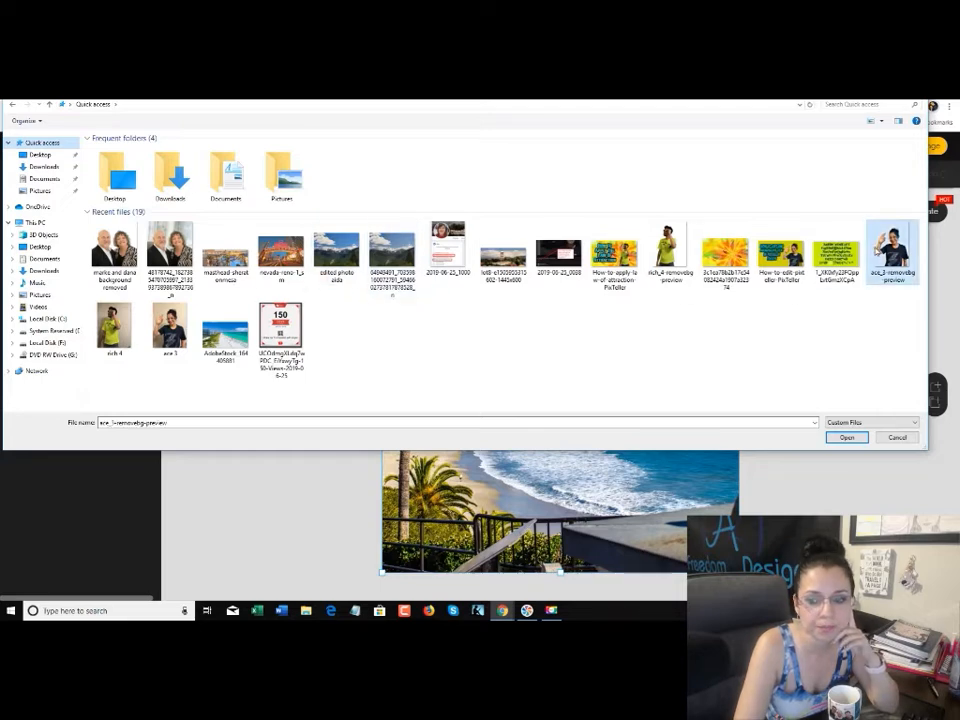
click(846, 437)
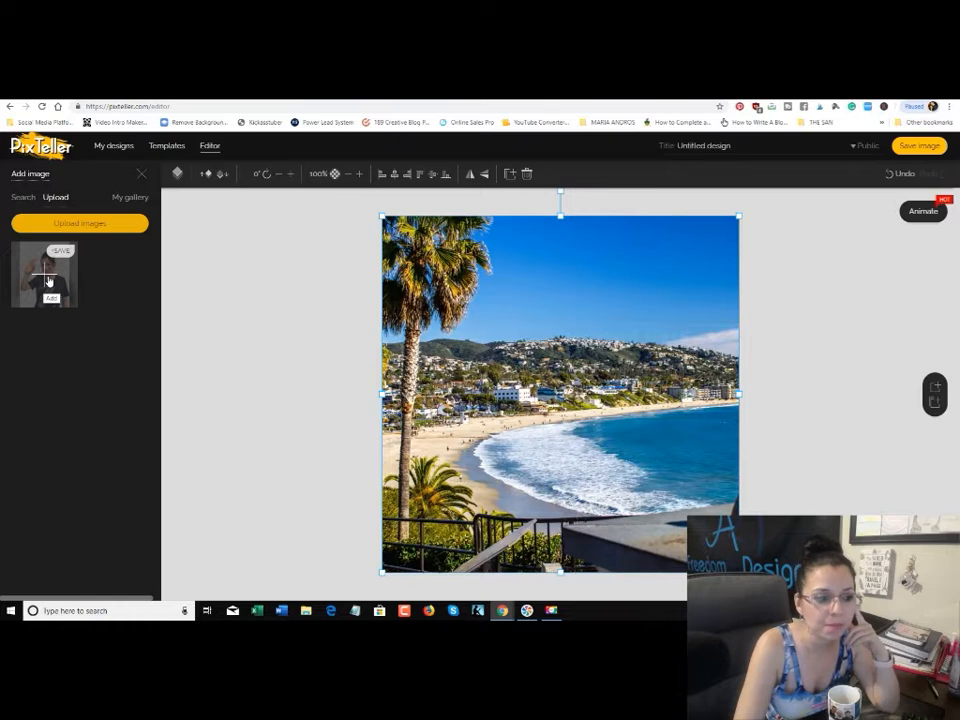
click(48, 282)
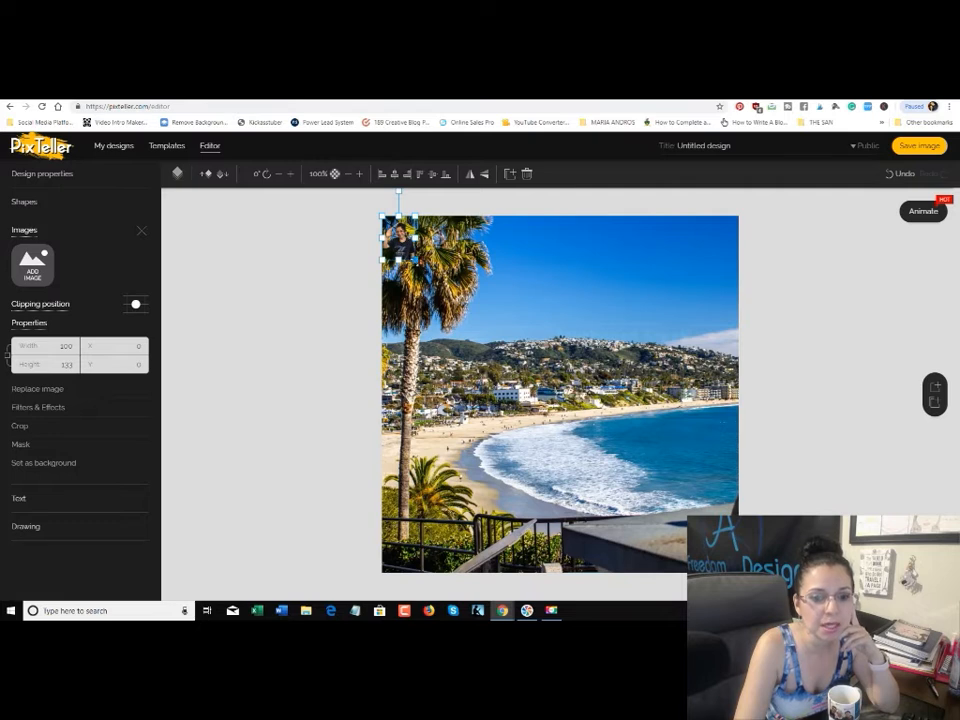
Step: Enlarge the waving woman cutout and position it in the lower-right corner of the beach design
drag(417, 259, 660, 468)
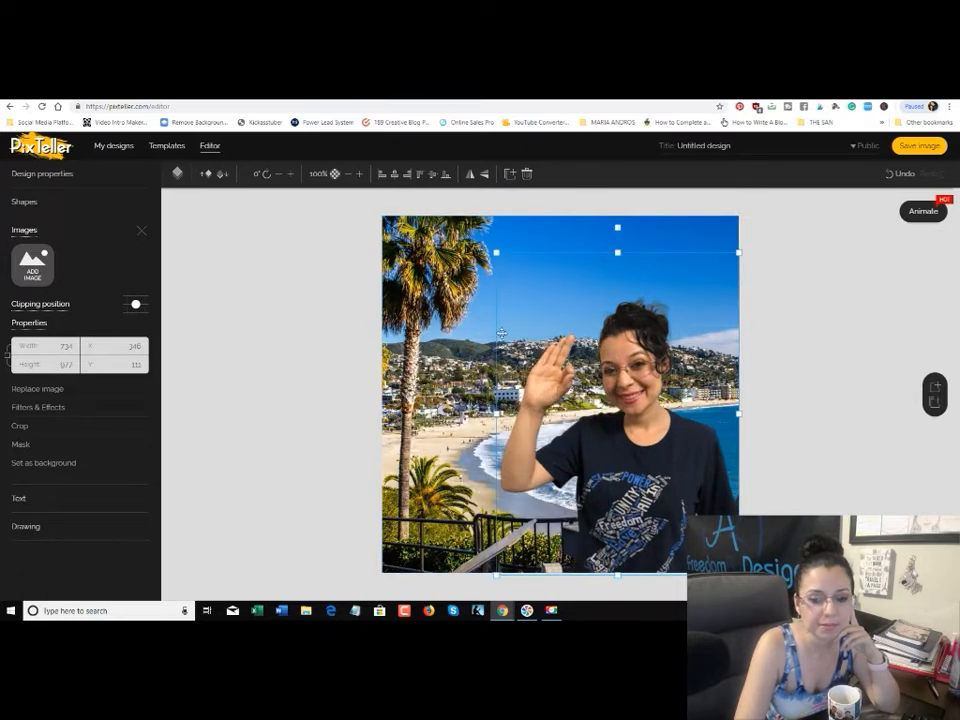
drag(495, 255, 548, 309)
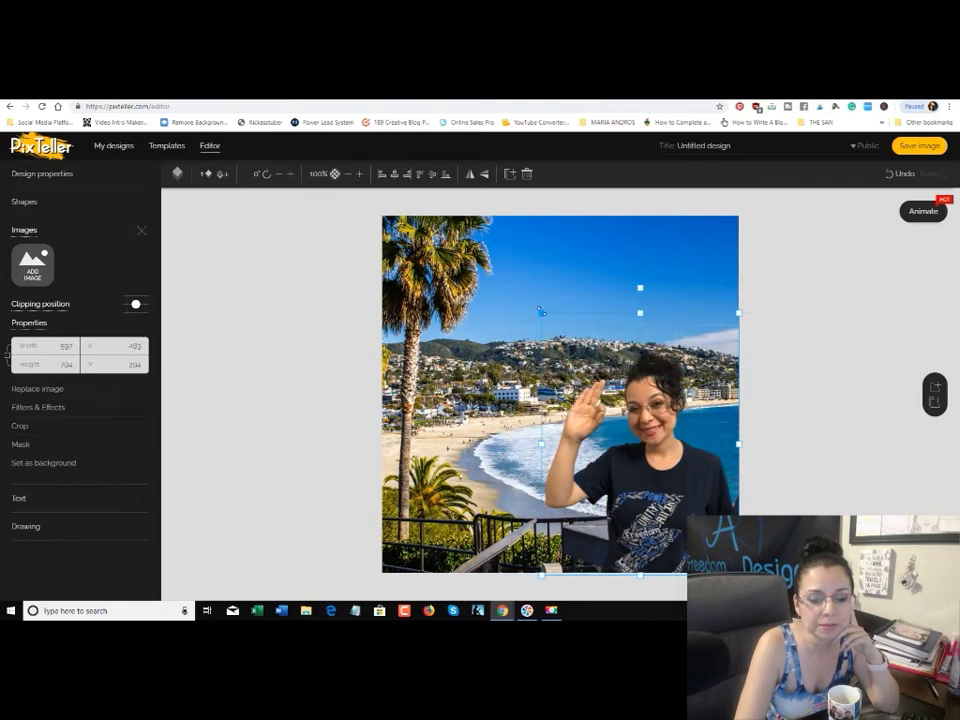
drag(540, 311, 537, 305)
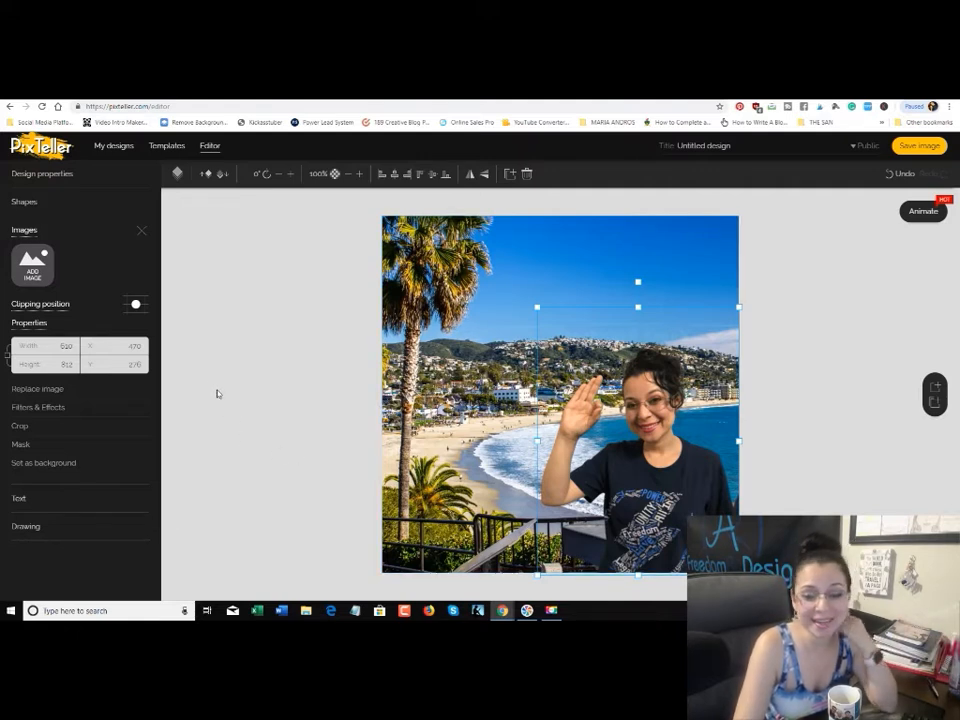
drag(537, 306, 522, 289)
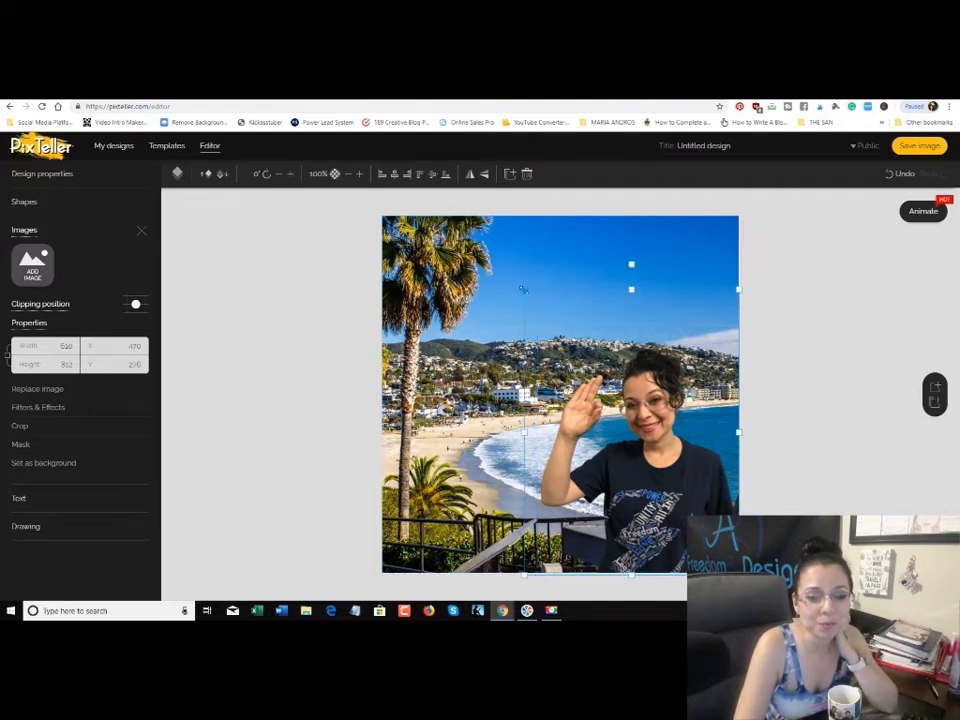
click(263, 304)
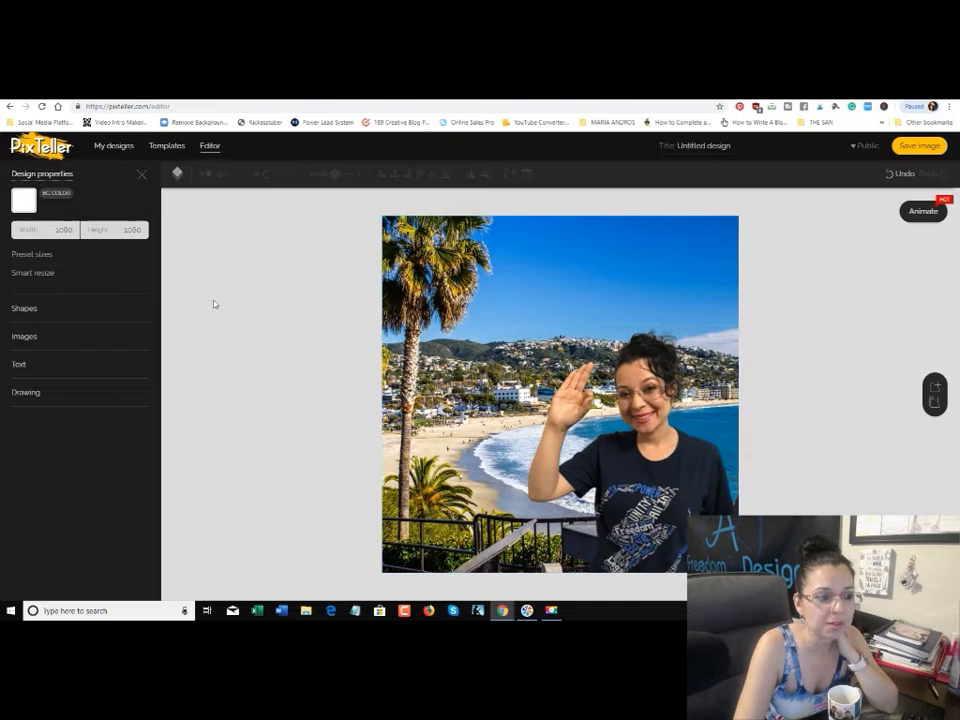
Step: Add a text box in white and place it over the sky beside the palm tree, about 627 wide
click(21, 366)
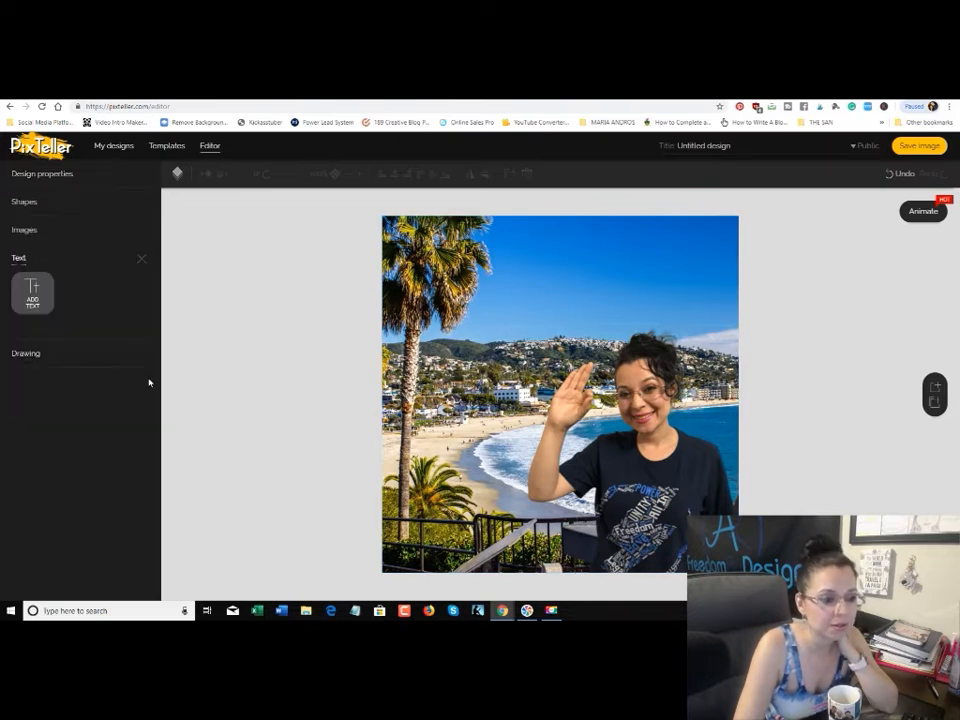
click(32, 291)
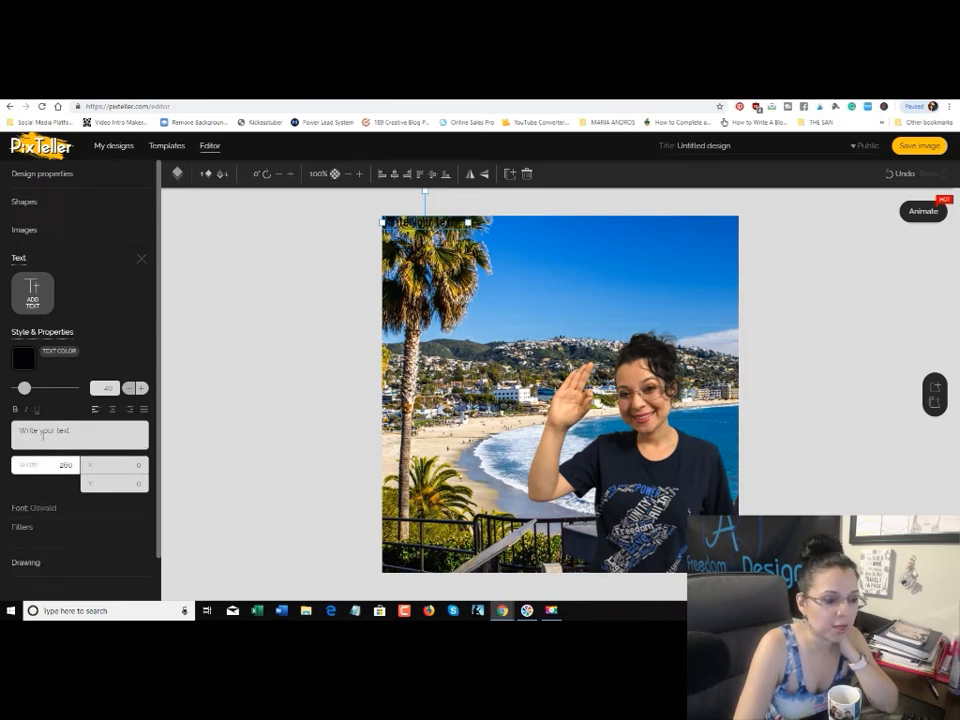
scroll(52, 461, down, 1)
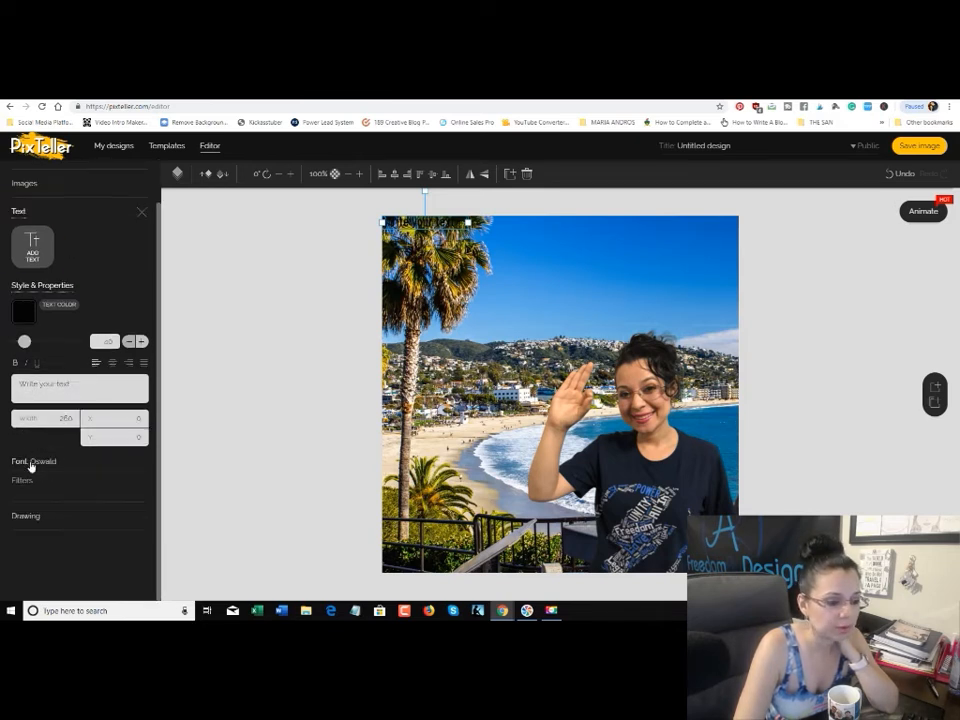
click(23, 312)
click(46, 411)
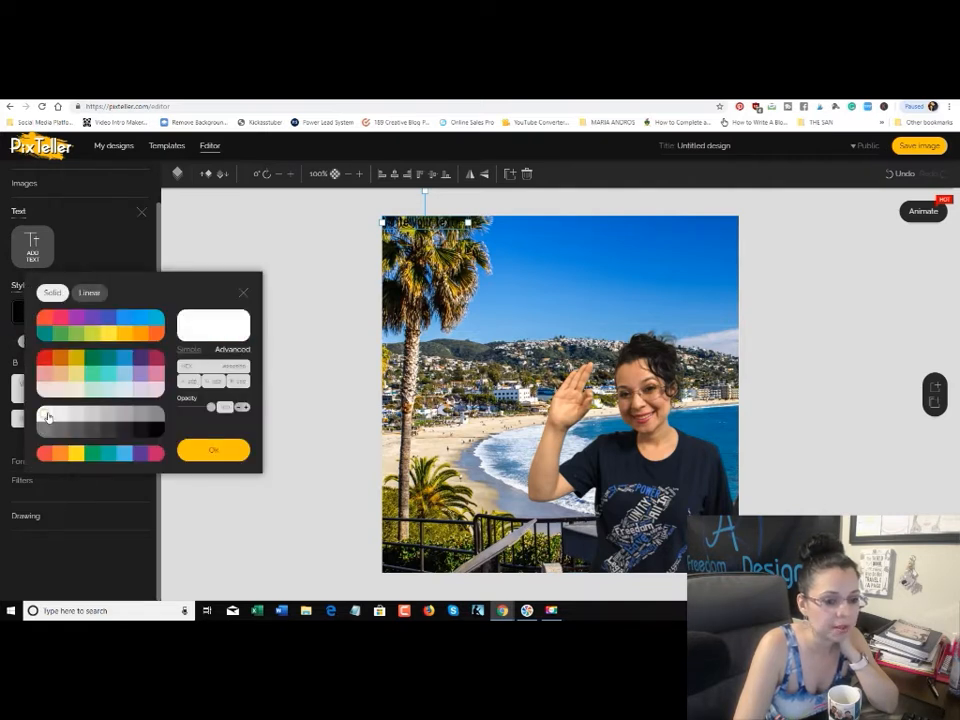
click(213, 450)
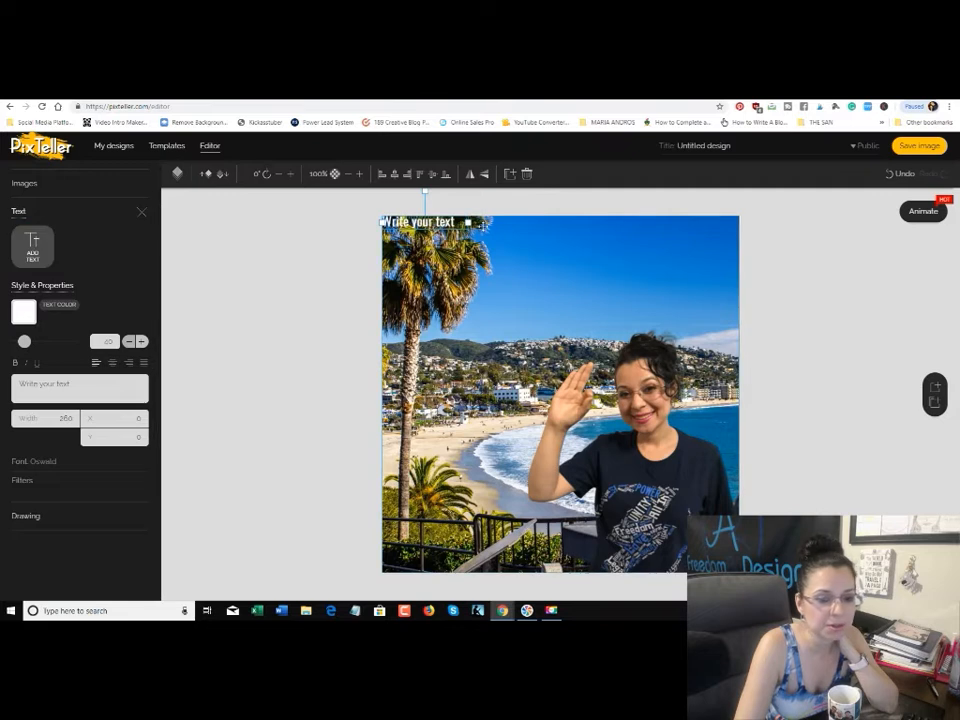
drag(469, 229, 716, 244)
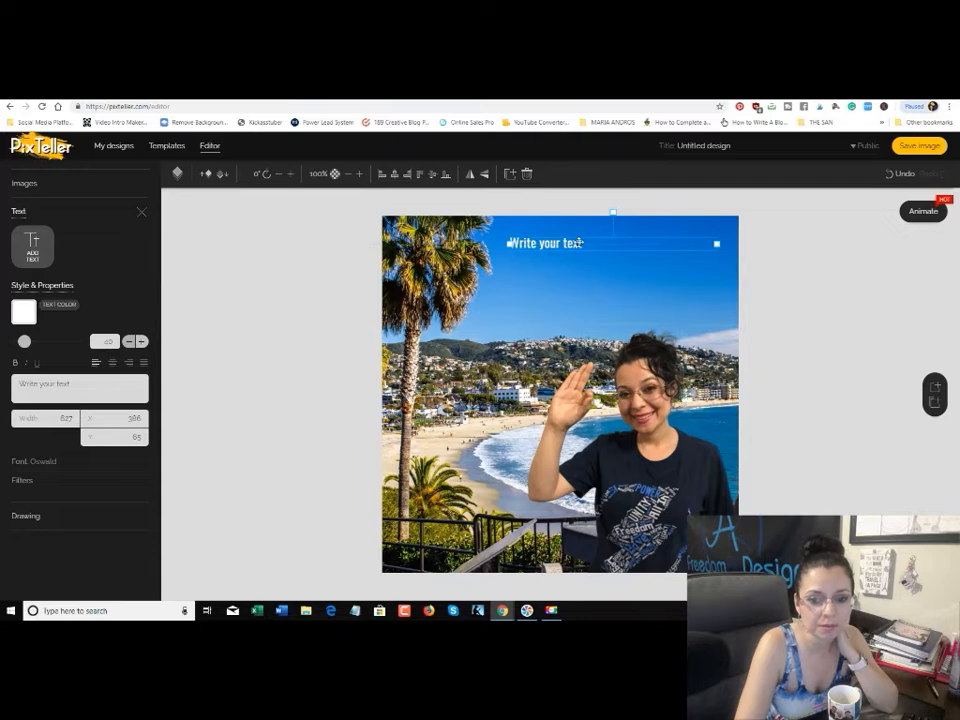
Step: Replace the placeholder text with "Aloha! From Coach" followed by the coach's name
double_click(579, 242)
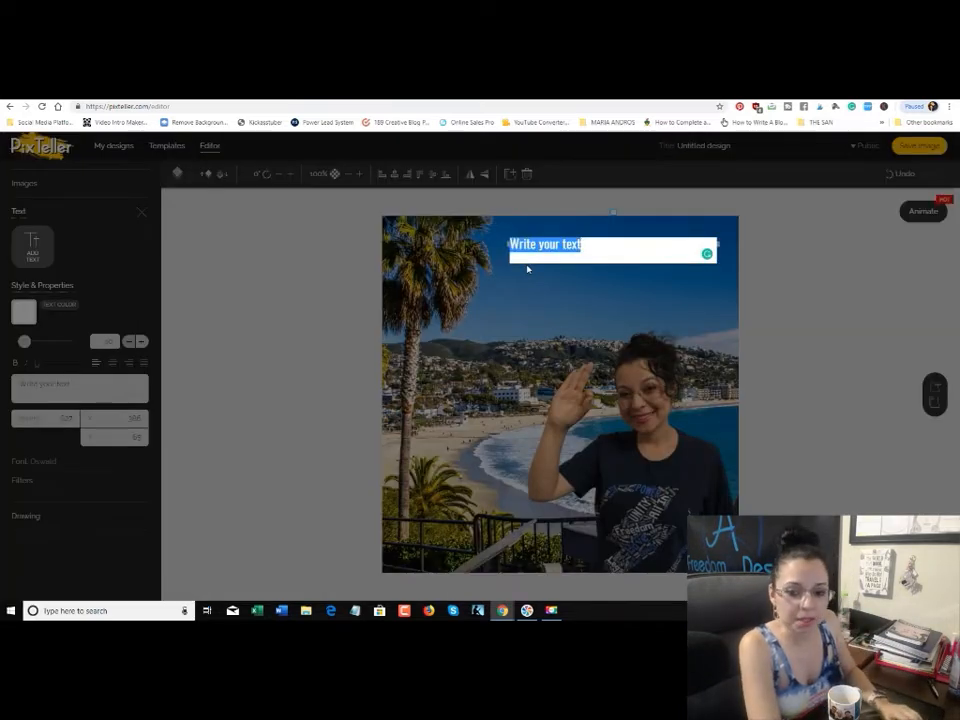
text(Ah)
key(BackSpace)
text(loha! From Coach Ace)
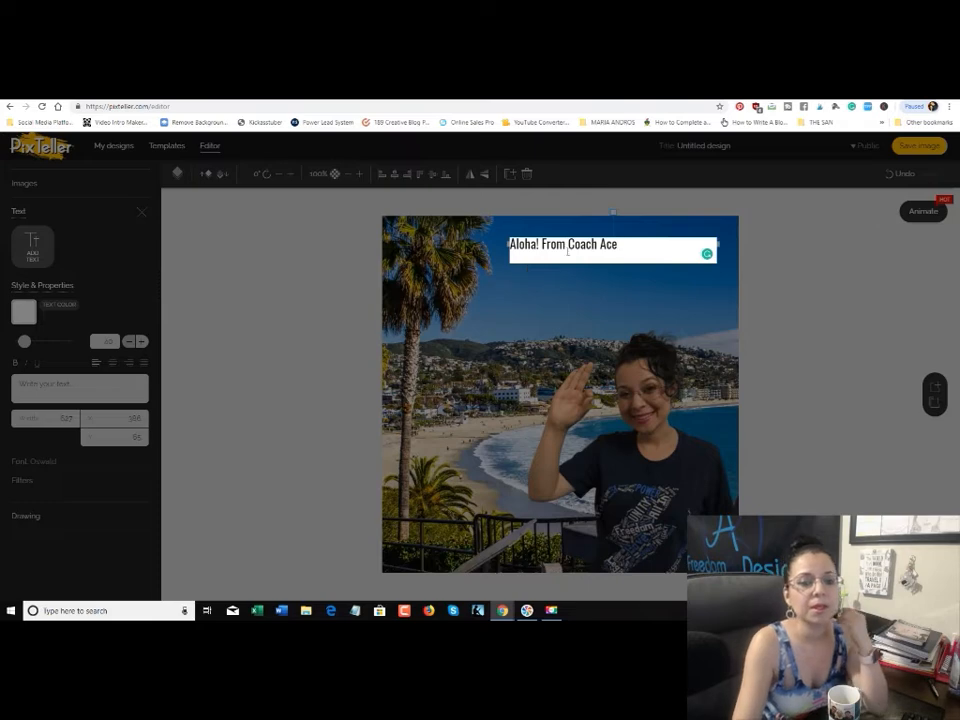
click(555, 287)
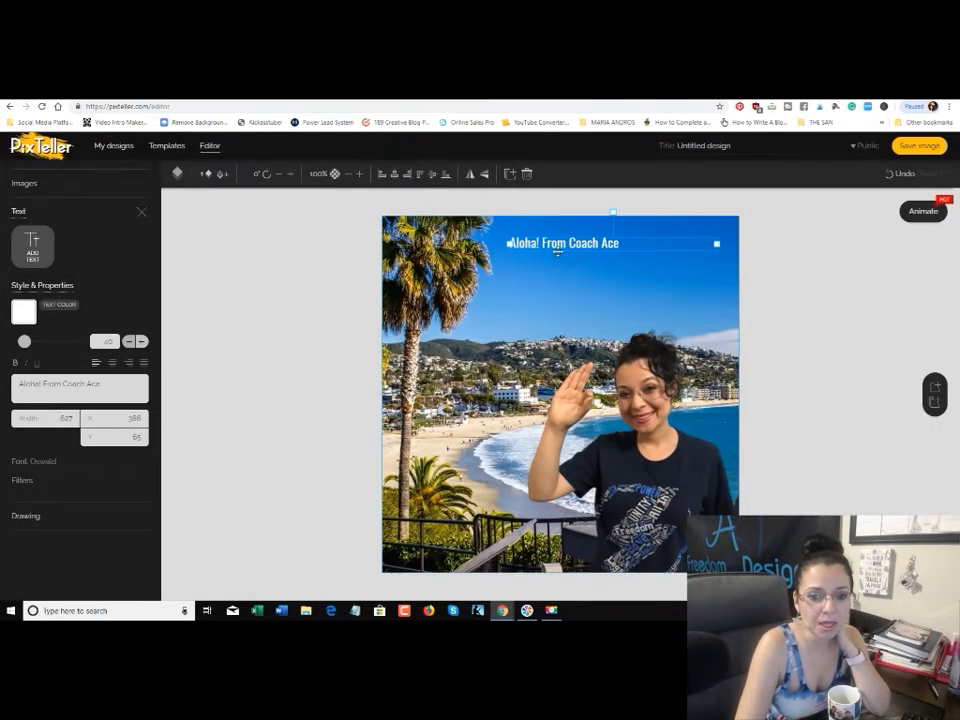
Step: Center-align the Aloha heading and enlarge its font size to 102
click(111, 361)
drag(24, 343, 35, 343)
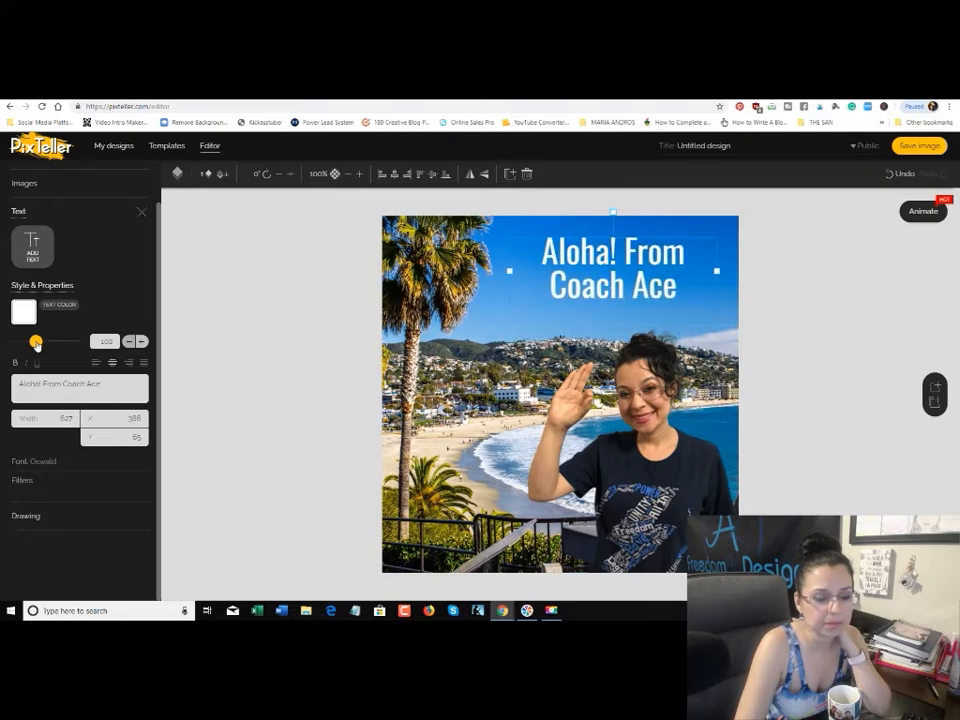
click(317, 300)
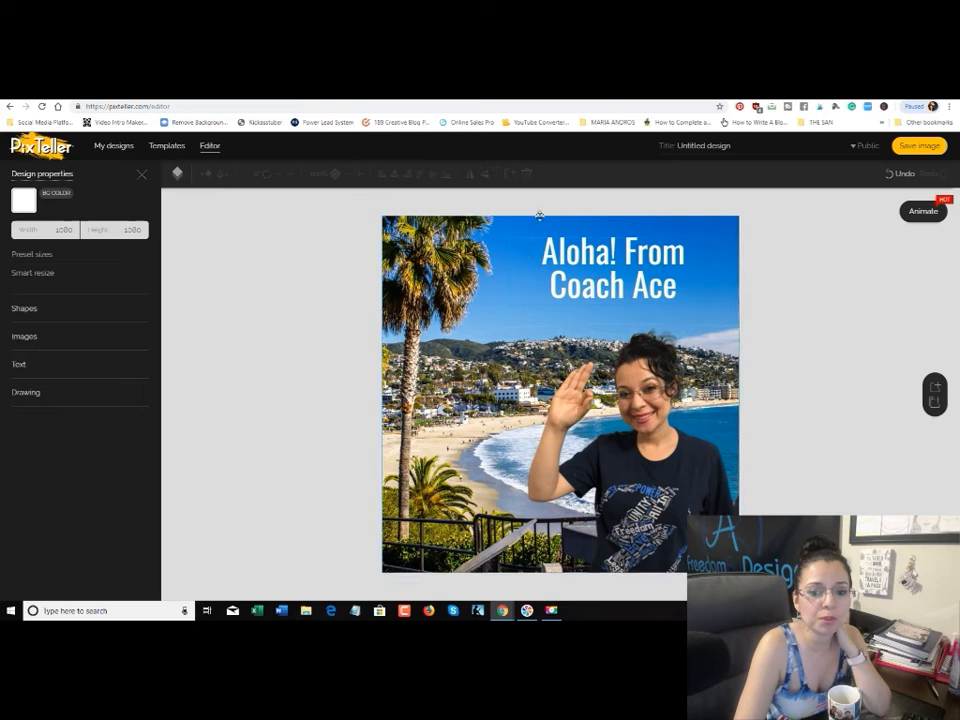
Step: Search illustrations for "hawaii flowers", add the pineapple with red flowers, and enlarge it to about 270 wide beside the palm tree
click(28, 337)
click(35, 270)
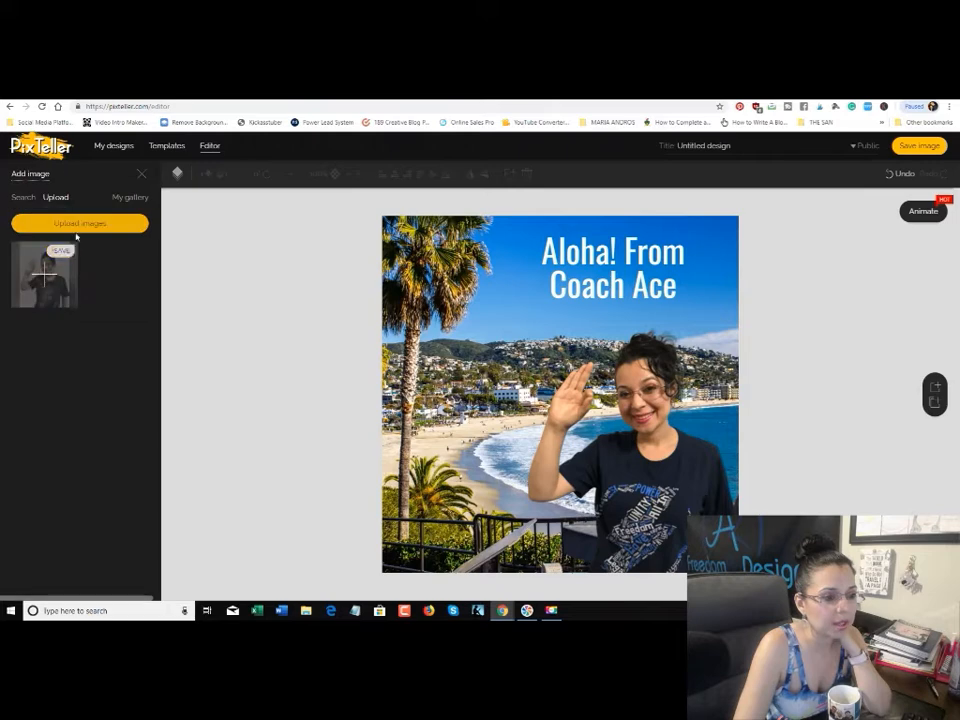
click(22, 197)
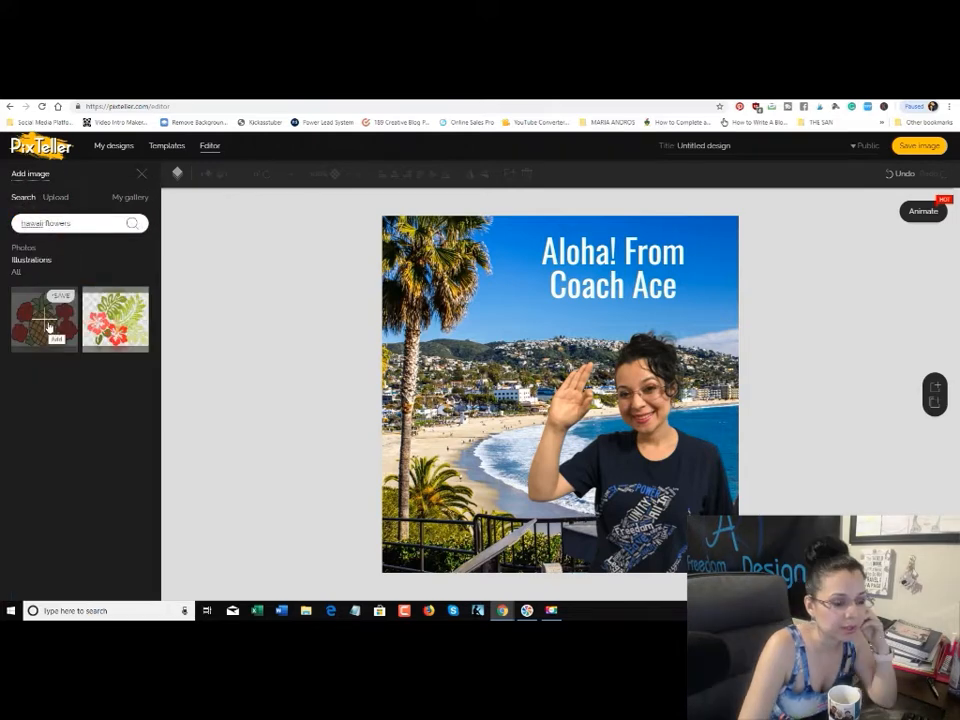
click(51, 326)
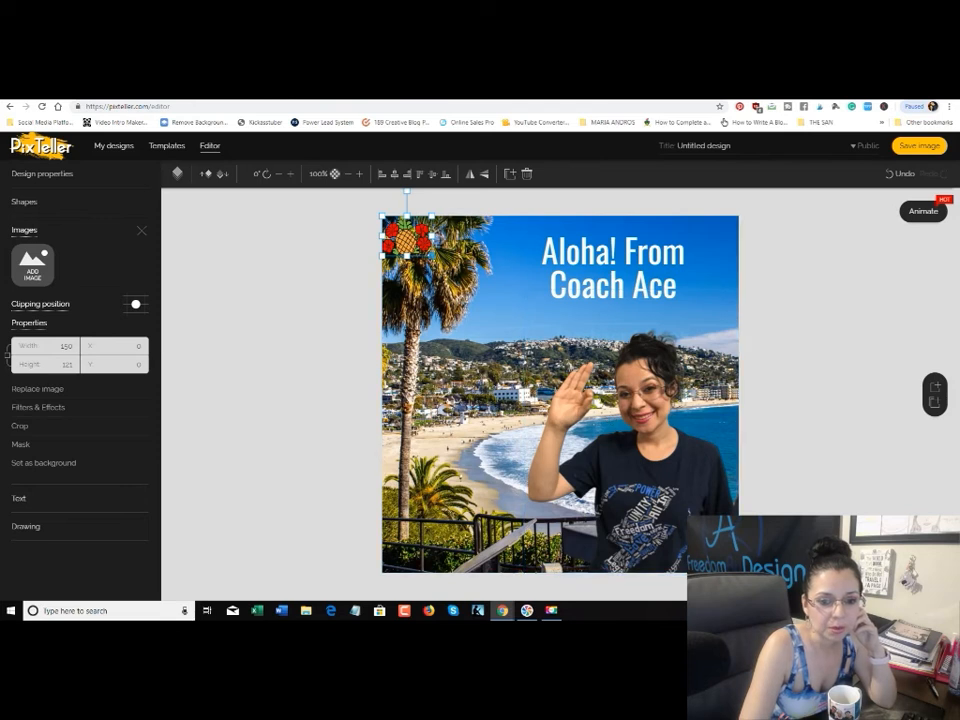
drag(430, 258, 472, 291)
drag(425, 258, 493, 326)
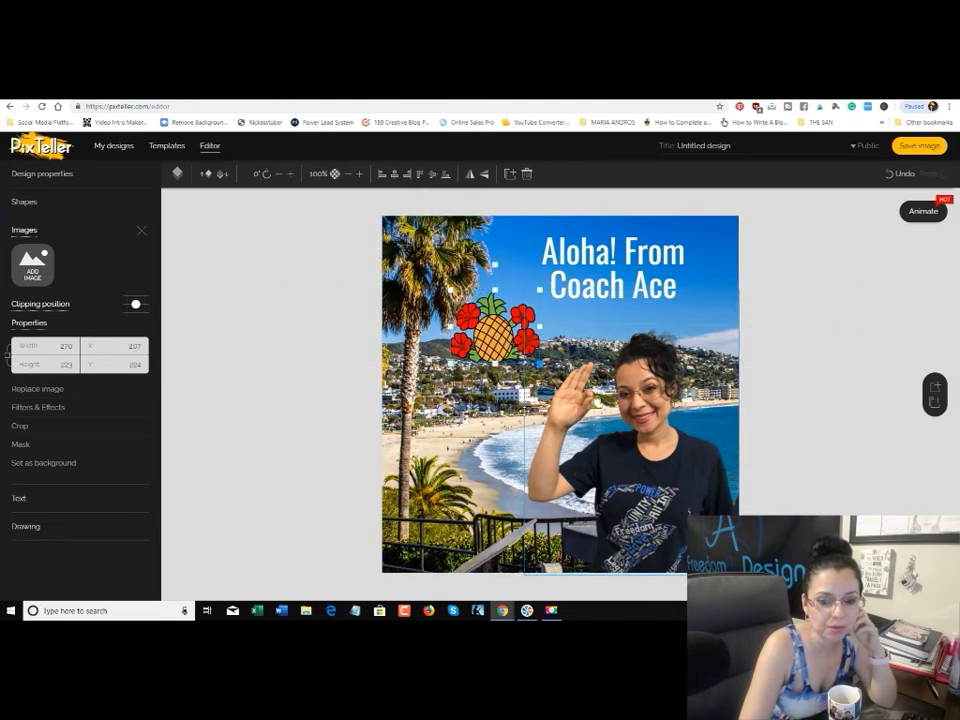
Step: Add the red hibiscus and leaves illustration, enlarge it to about 263 wide, and place it in the design's lower-left corner
click(32, 265)
click(117, 320)
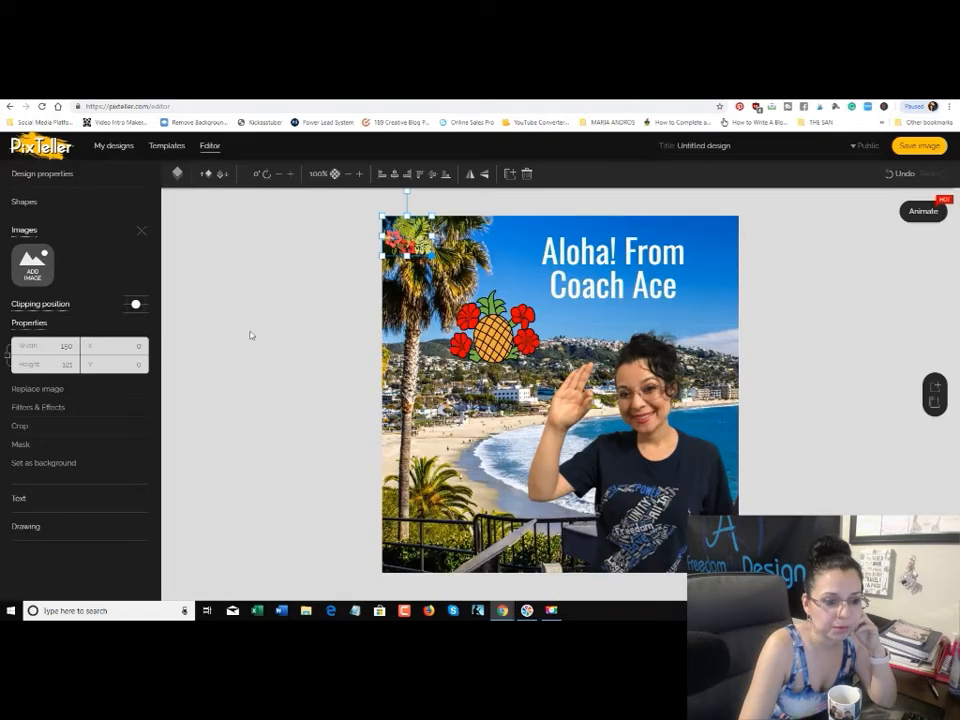
drag(410, 240, 461, 399)
click(490, 420)
click(459, 396)
drag(483, 415, 415, 545)
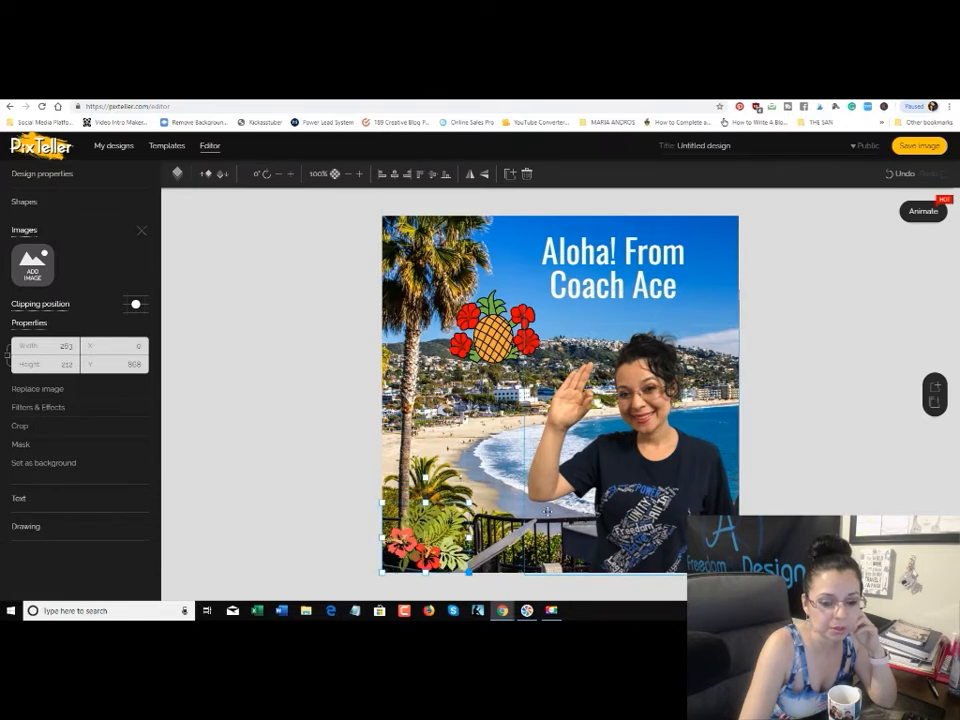
Step: Move the pineapple illustration to the upper-left end of the Aloha heading and shrink it to about 118 wide
click(359, 397)
click(440, 292)
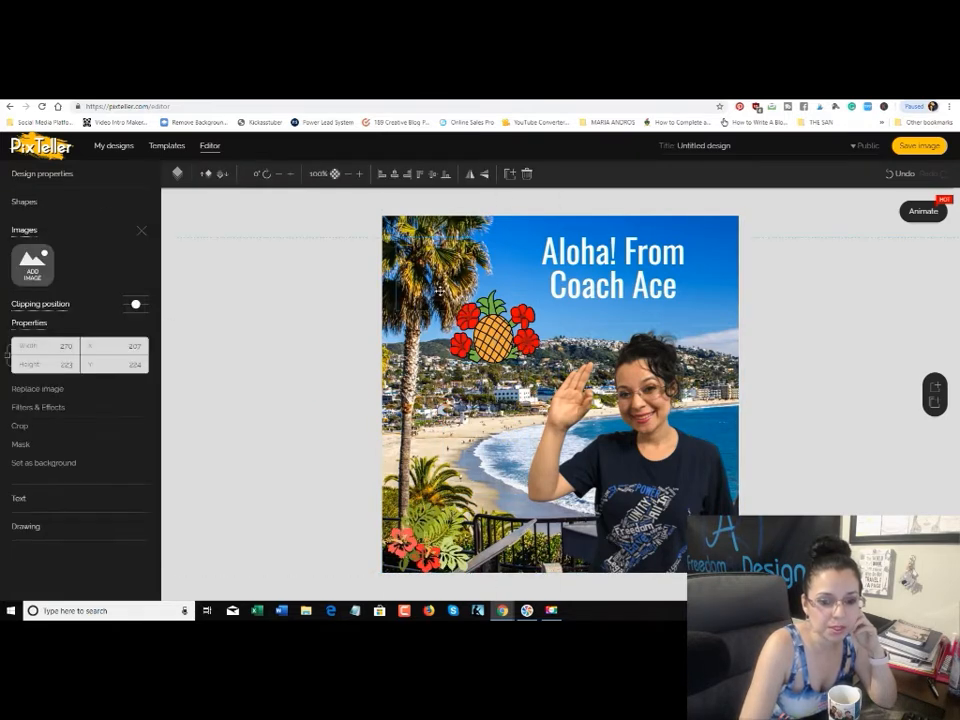
drag(440, 290, 384, 260)
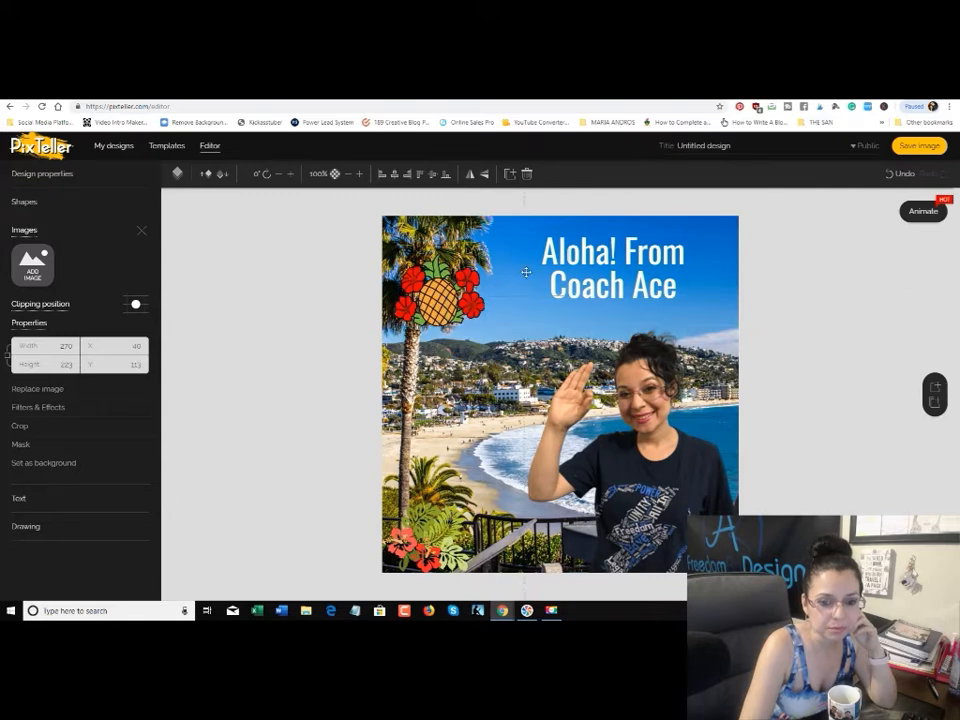
drag(445, 288, 524, 259)
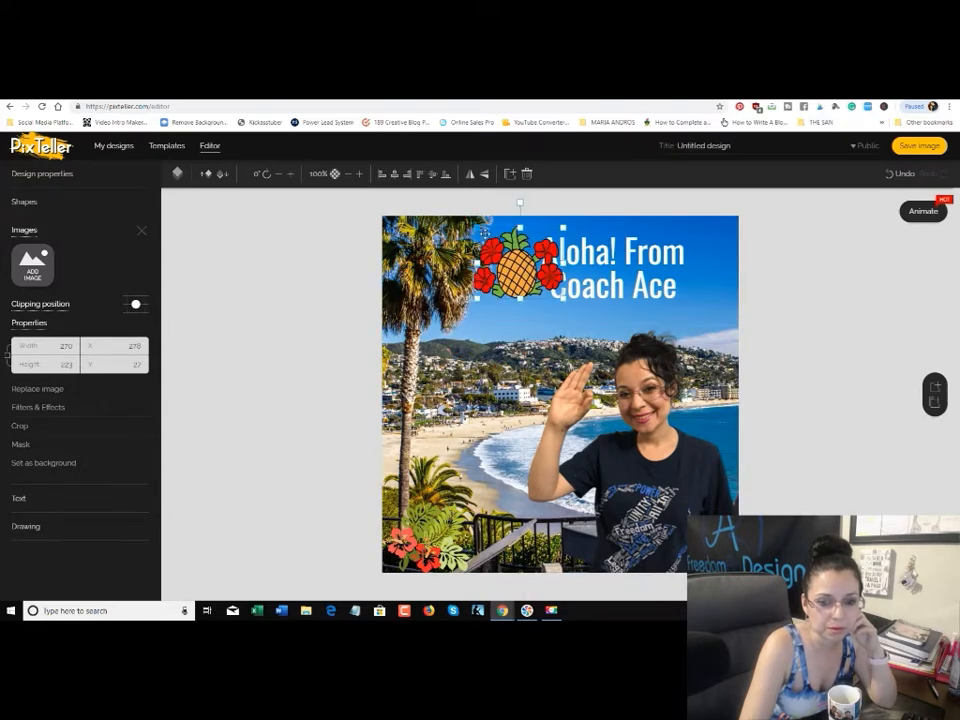
drag(474, 225, 506, 226)
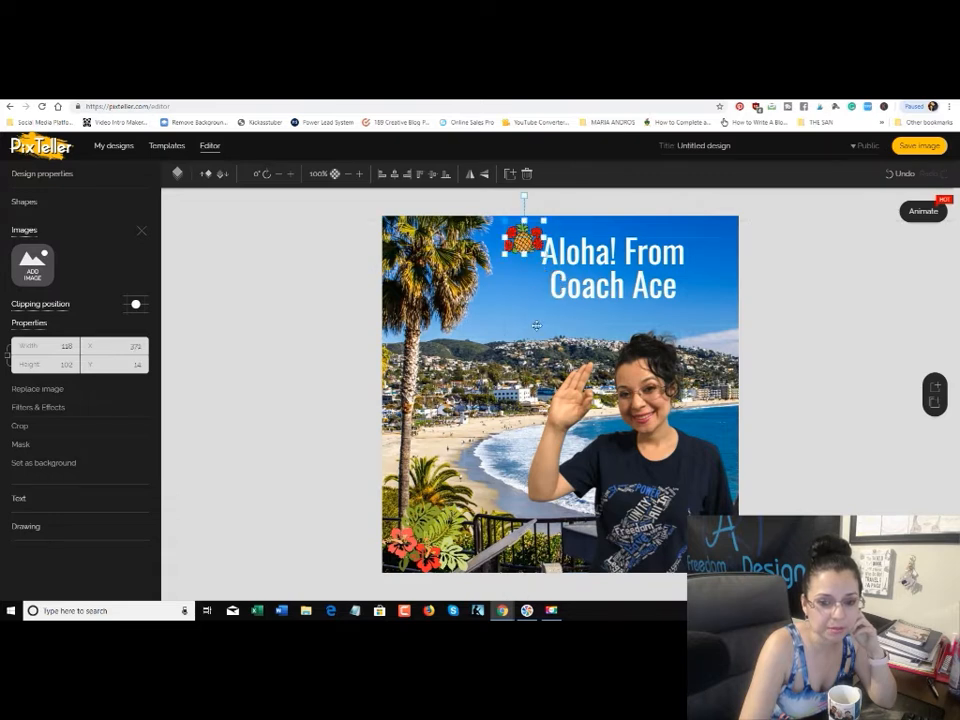
Step: Duplicate the hibiscus illustration from the lower-left corner and place the copy over the palm crown in the upper-left corner
click(465, 430)
click(430, 534)
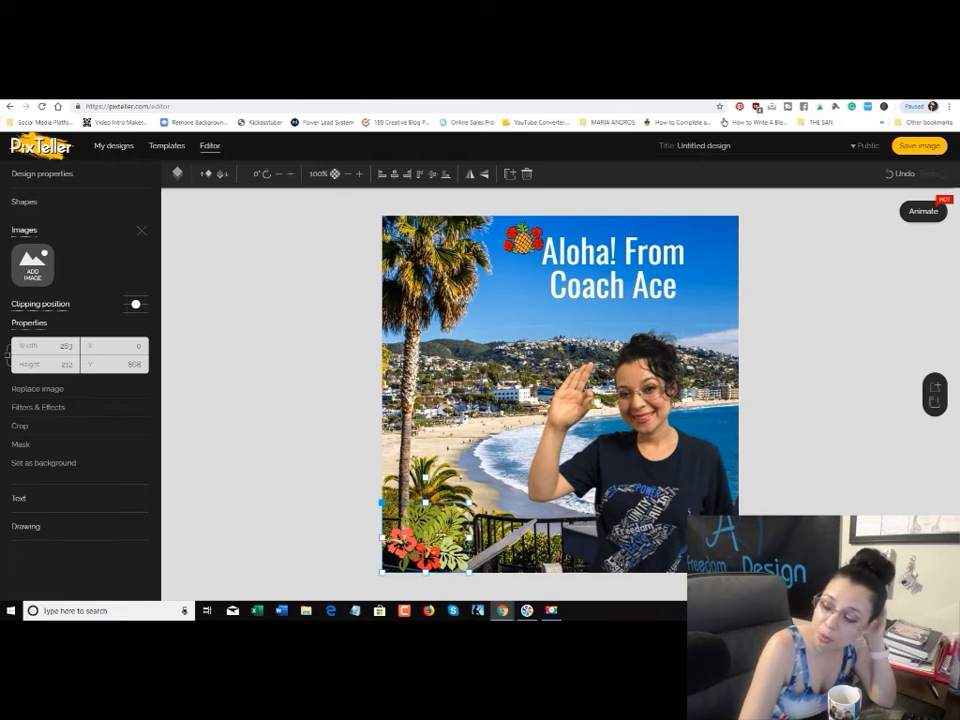
right_click(430, 526)
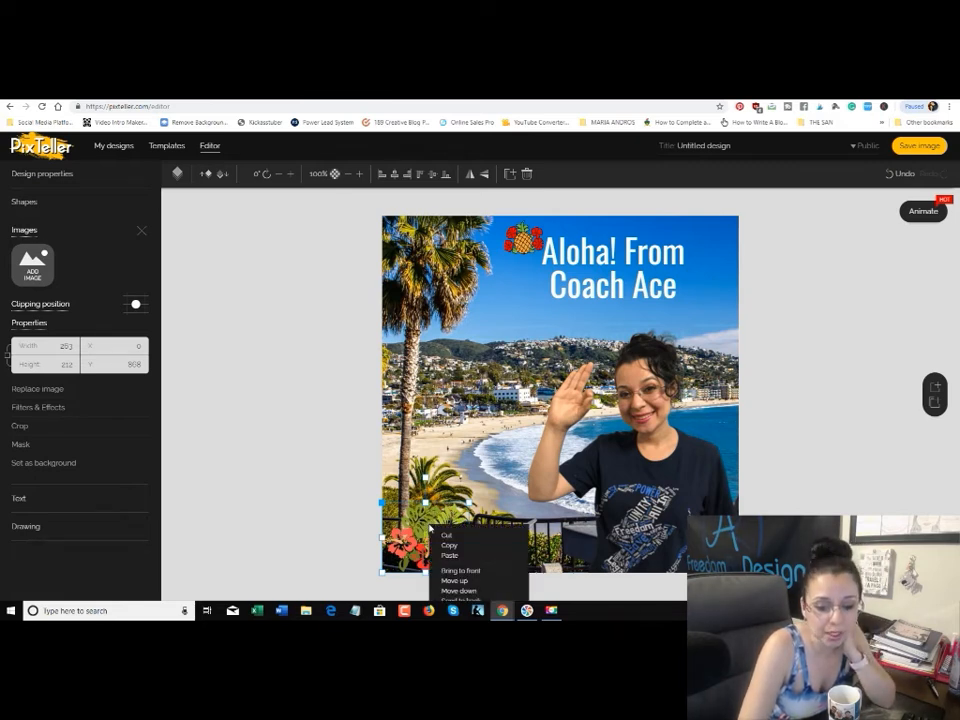
click(448, 545)
mouse_move(434, 538)
mouse_down()
mouse_move(466, 495)
mouse_move(433, 540)
mouse_up()
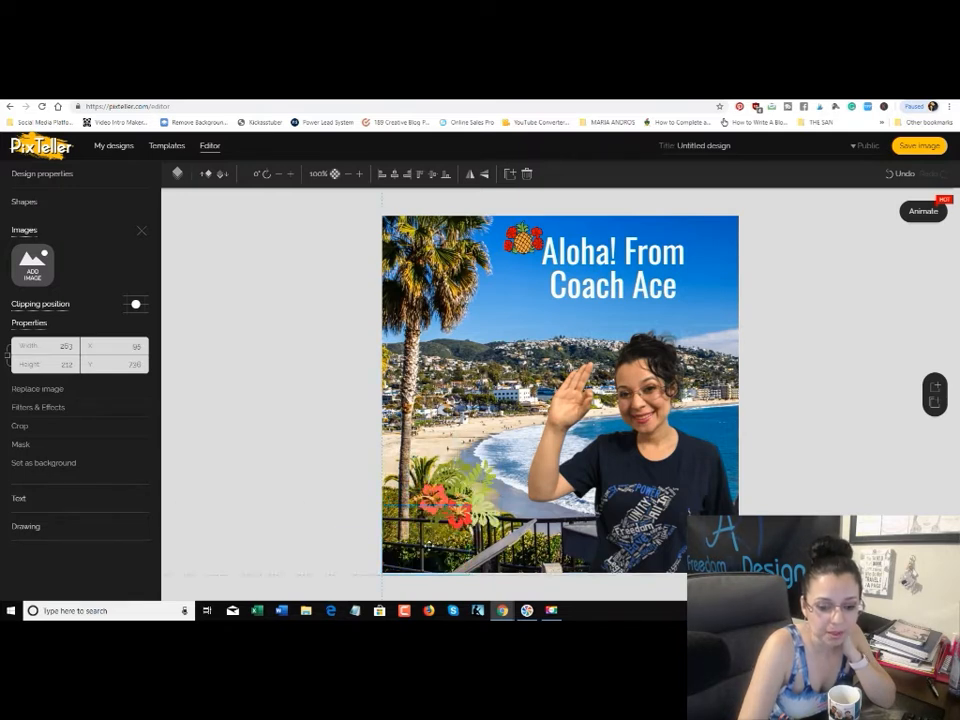
right_click(461, 419)
click(485, 447)
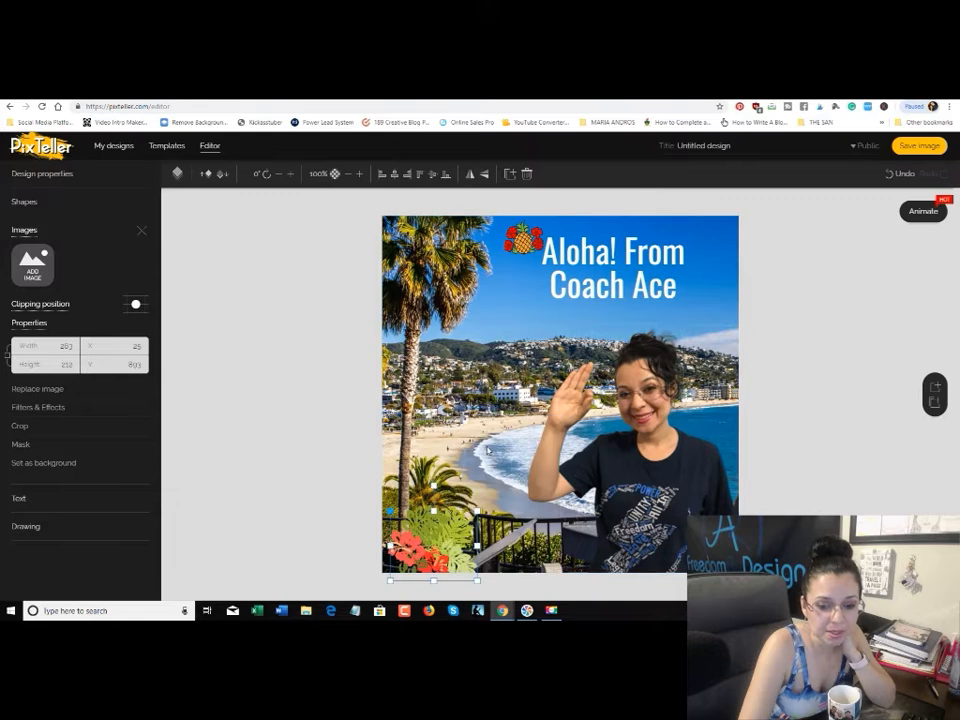
drag(440, 540, 452, 255)
click(275, 337)
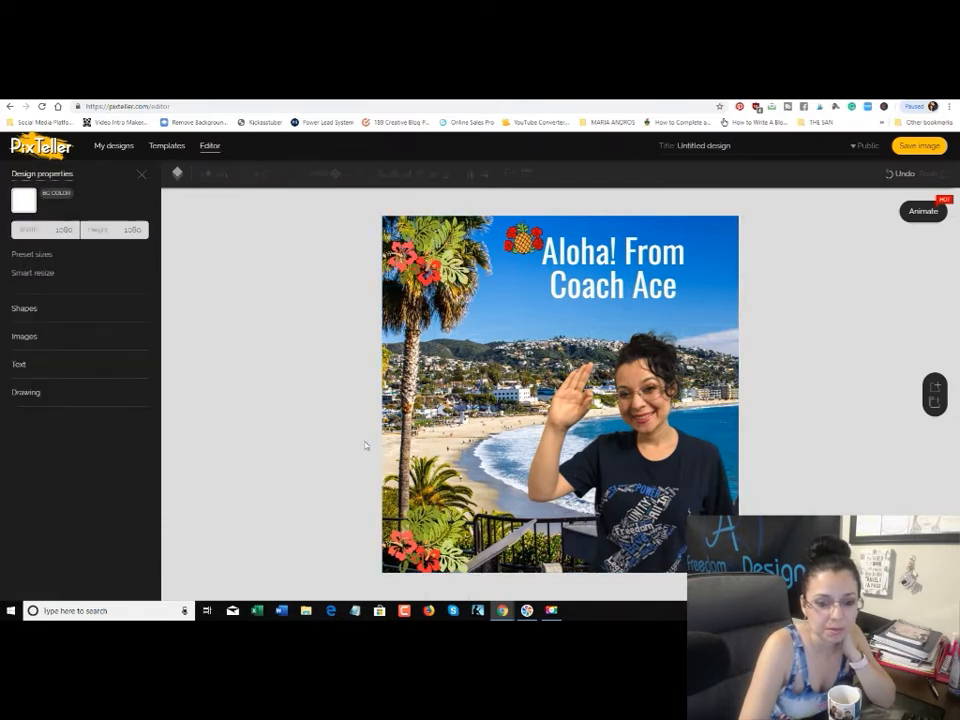
Step: Duplicate the small pineapple illustration and place the copy at the end of the heading's second line
click(524, 239)
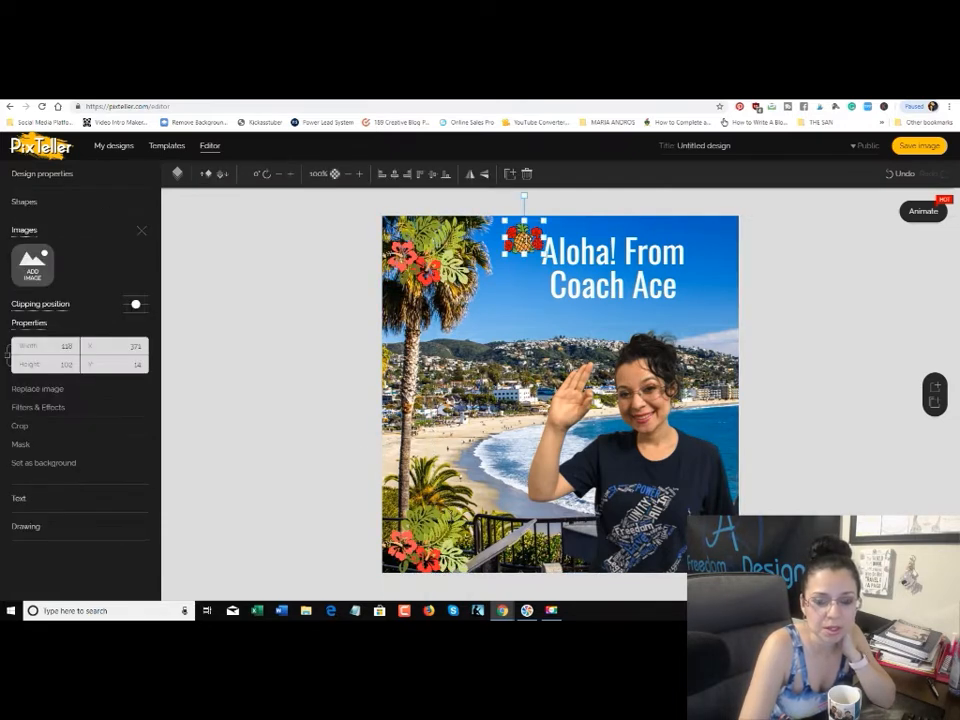
right_click(525, 240)
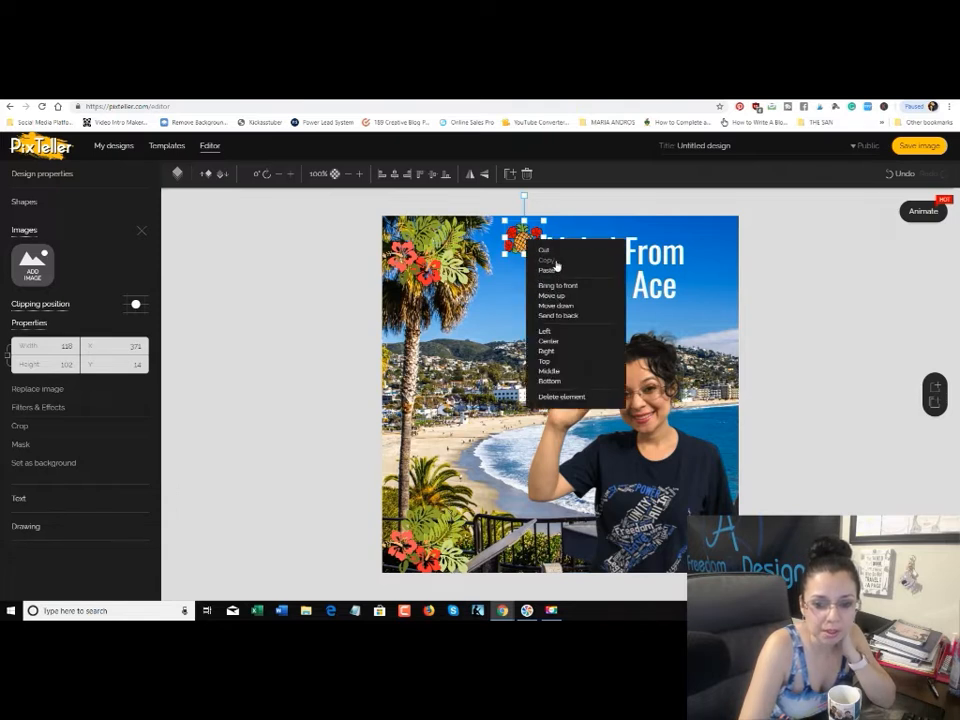
click(550, 260)
click(490, 344)
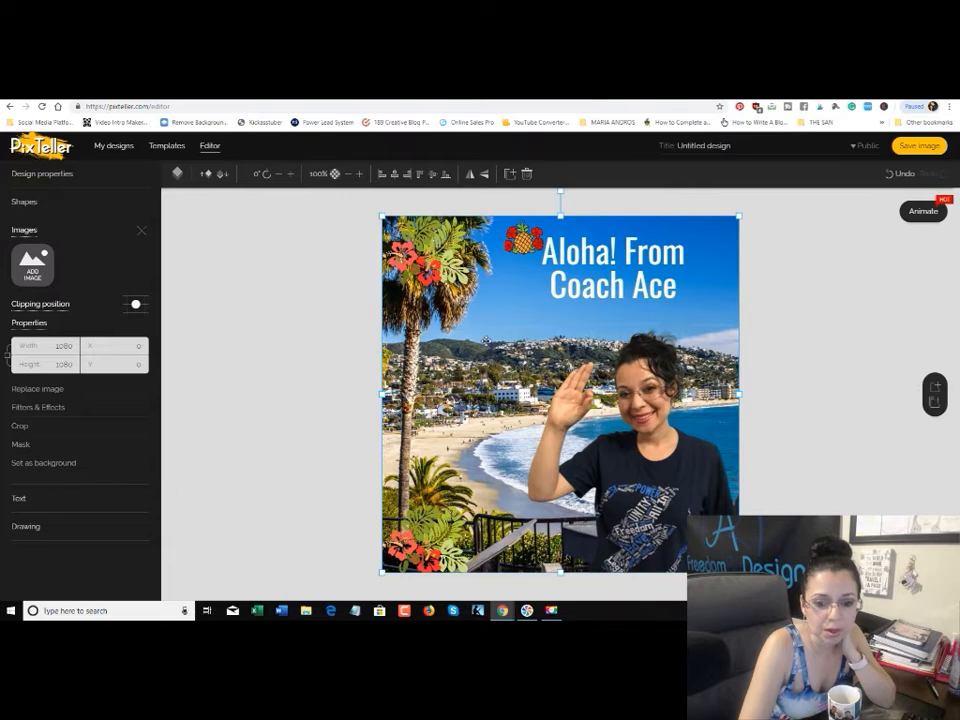
right_click(490, 344)
click(503, 372)
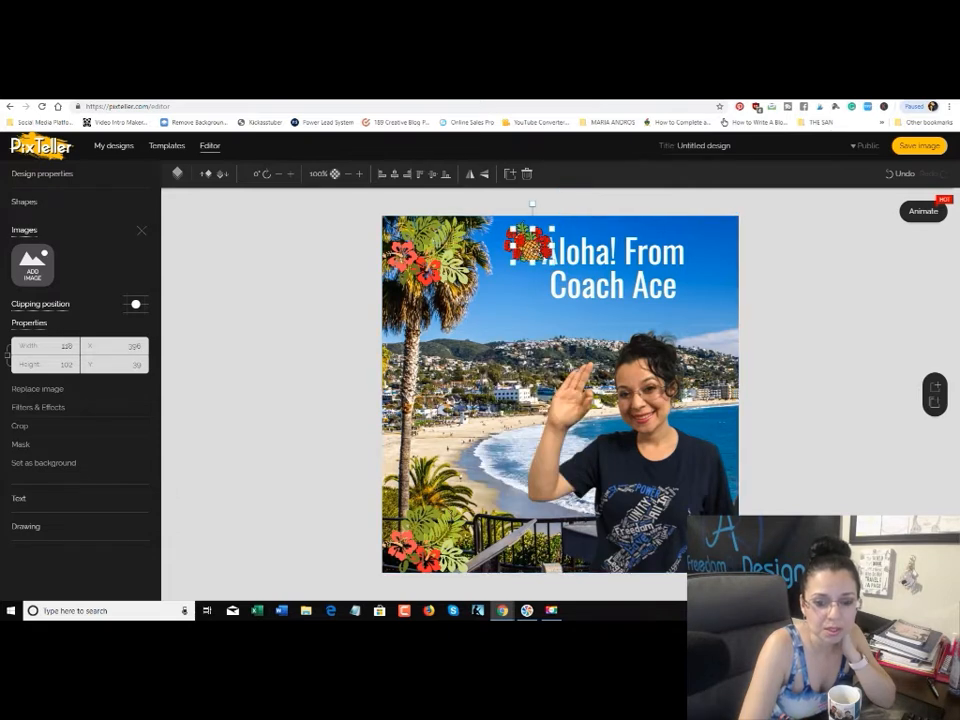
drag(540, 258, 697, 299)
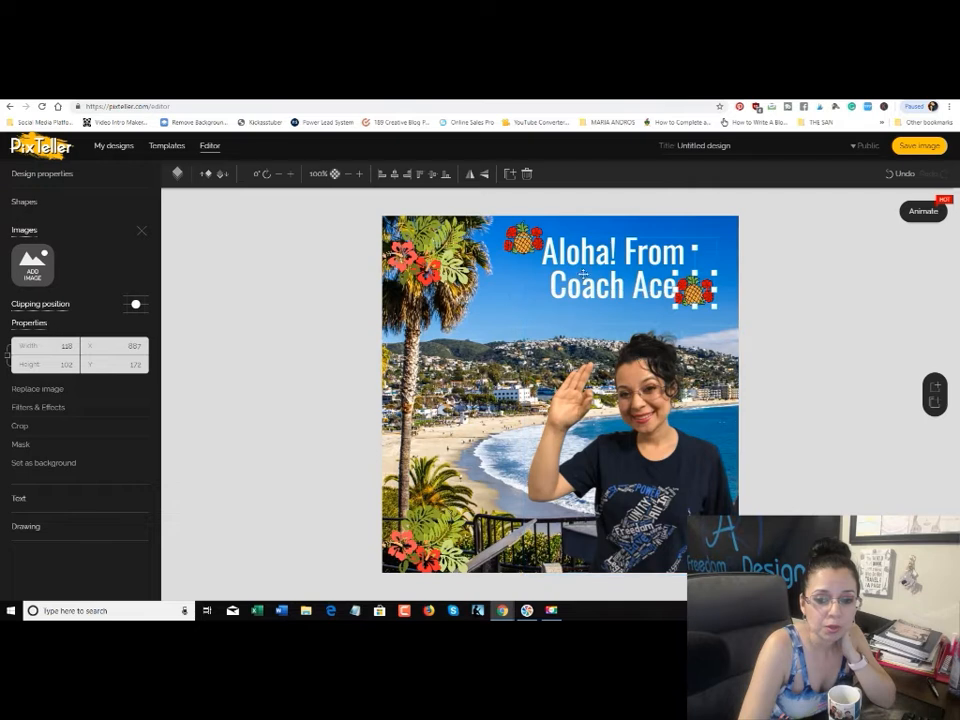
Step: Try rotating the waving woman cutout upside down to 179° and turn it back upright to about 359°
click(616, 487)
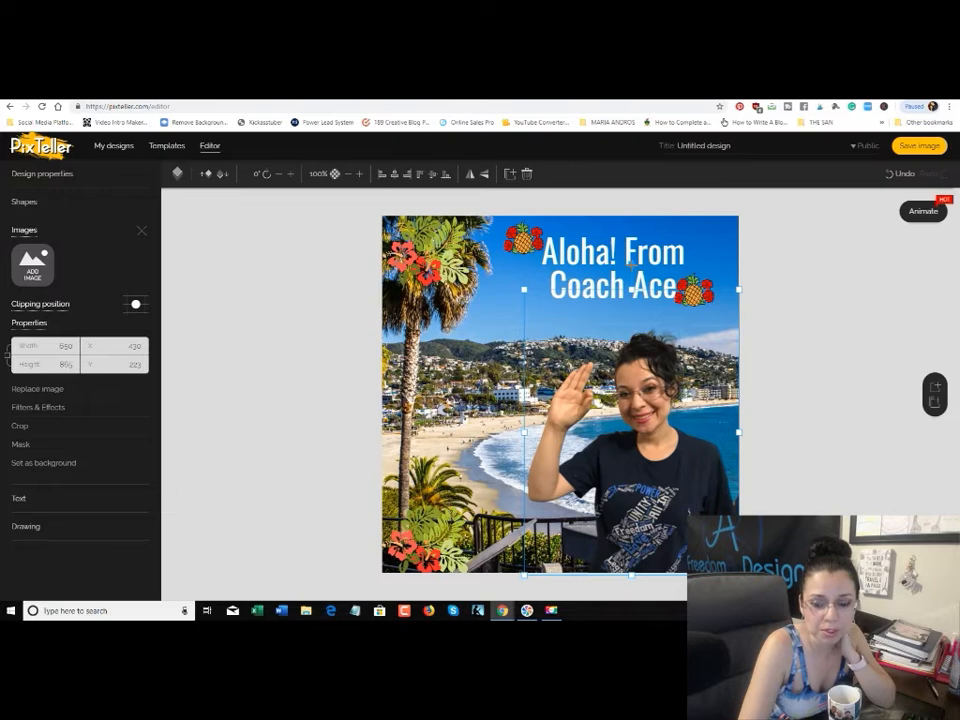
mouse_move(631, 265)
mouse_down()
mouse_move(660, 272)
mouse_move(649, 264)
mouse_up()
click(666, 274)
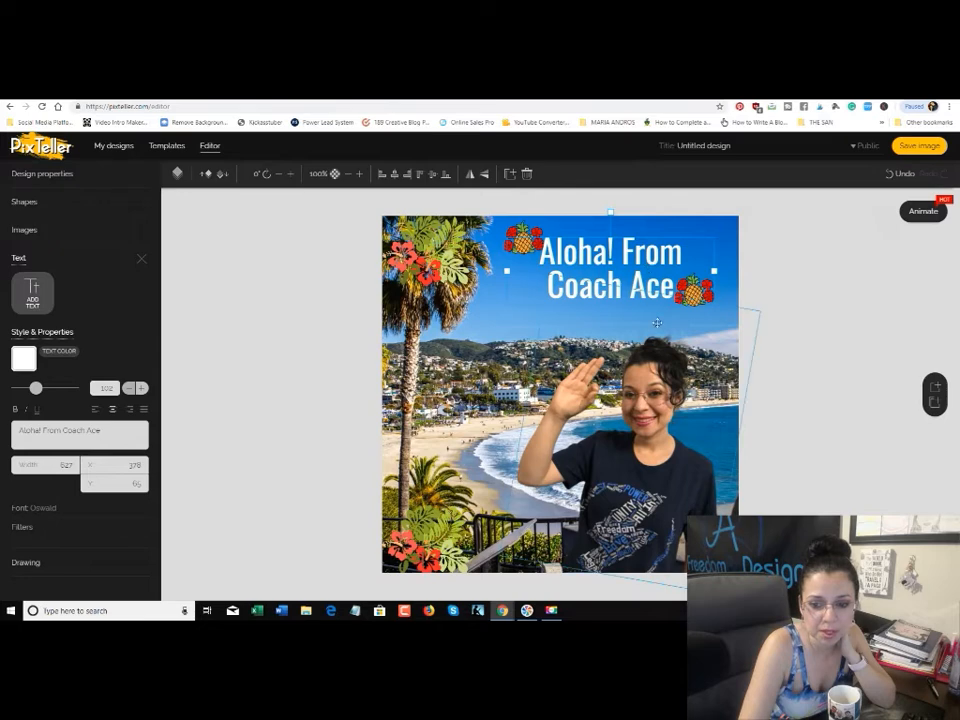
click(658, 342)
mouse_move(660, 268)
mouse_down()
mouse_move(714, 316)
mouse_move(725, 454)
mouse_move(679, 591)
mouse_move(632, 580)
mouse_move(634, 590)
mouse_up()
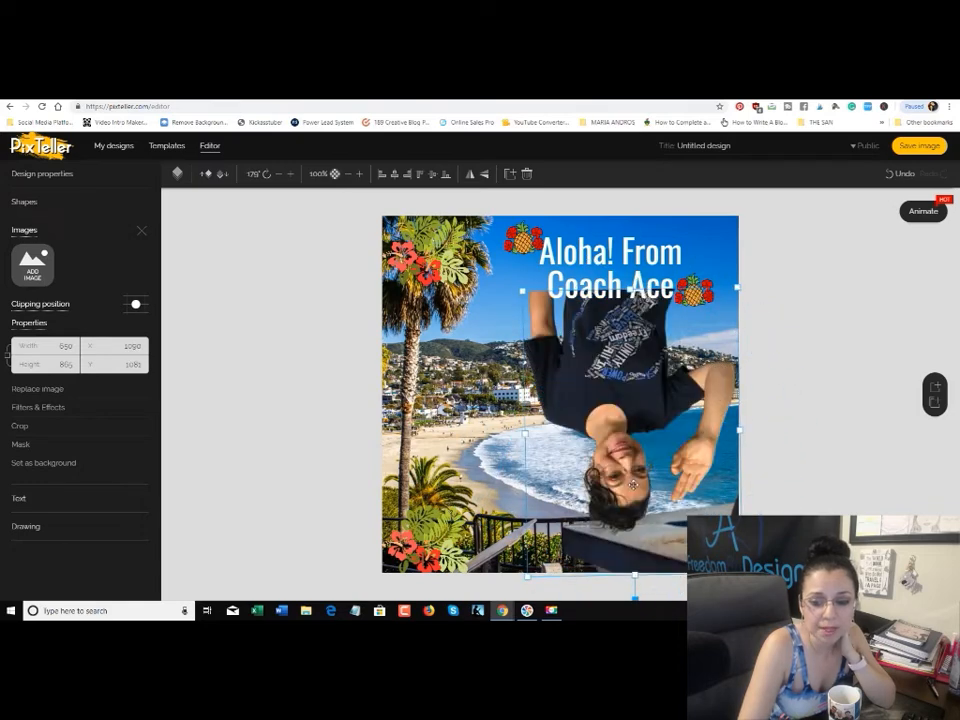
drag(632, 597, 600, 332)
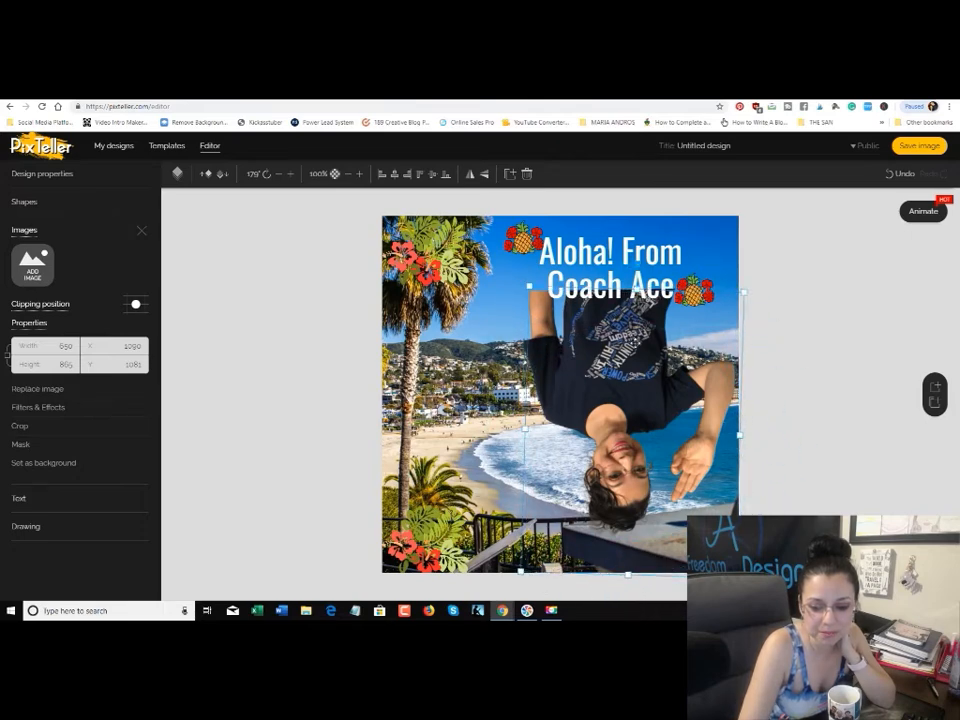
drag(630, 341, 631, 341)
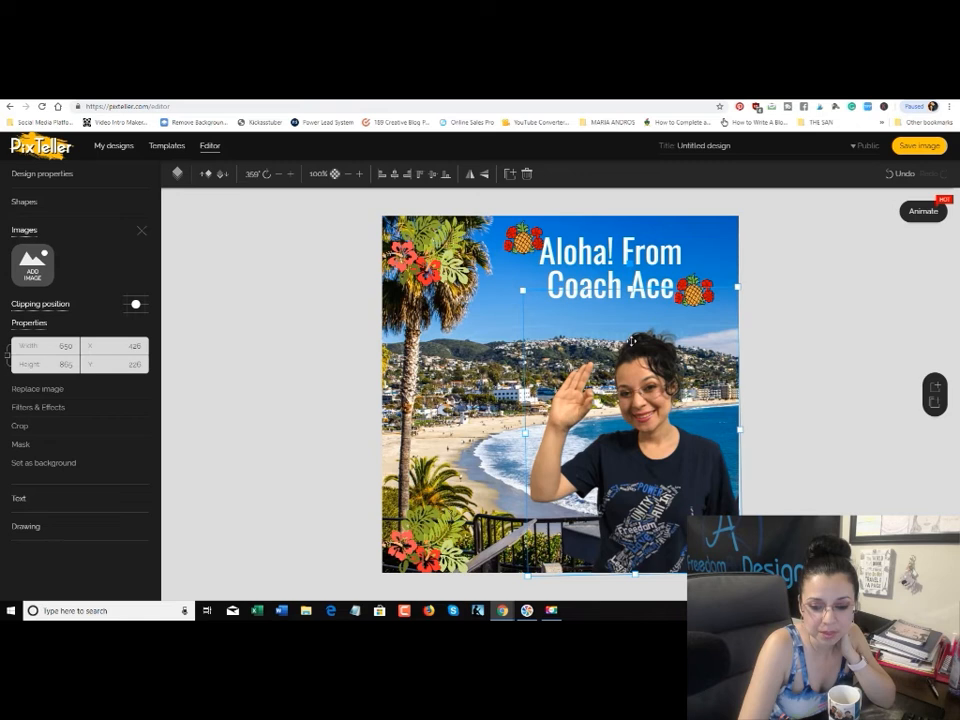
Step: Rotate the Aloha heading to about 340° so it slants upward between the two pineapples
click(400, 272)
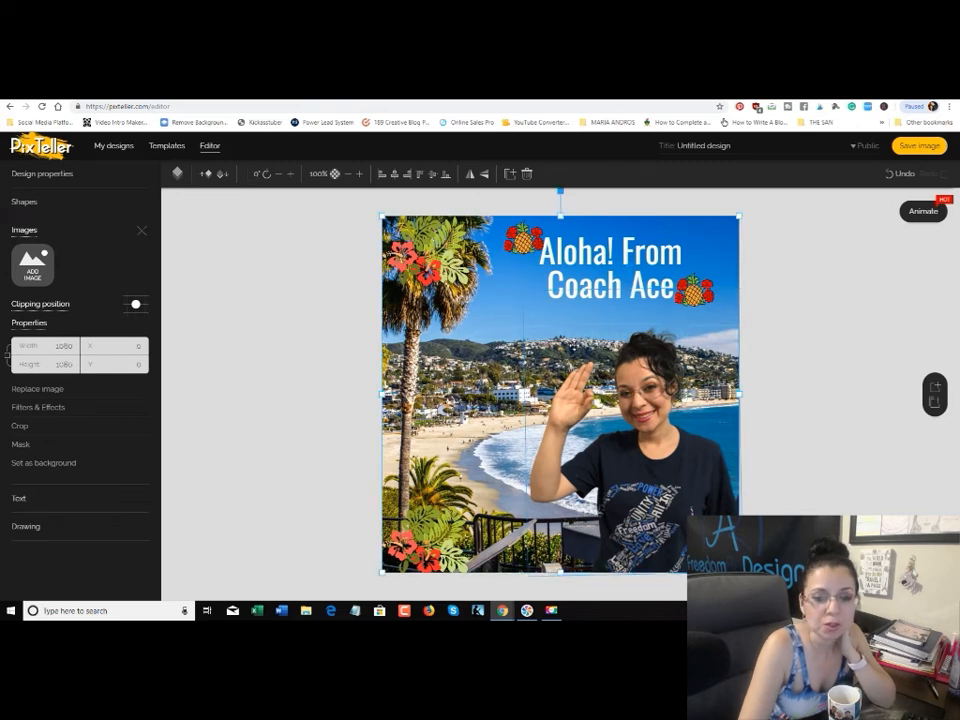
click(577, 267)
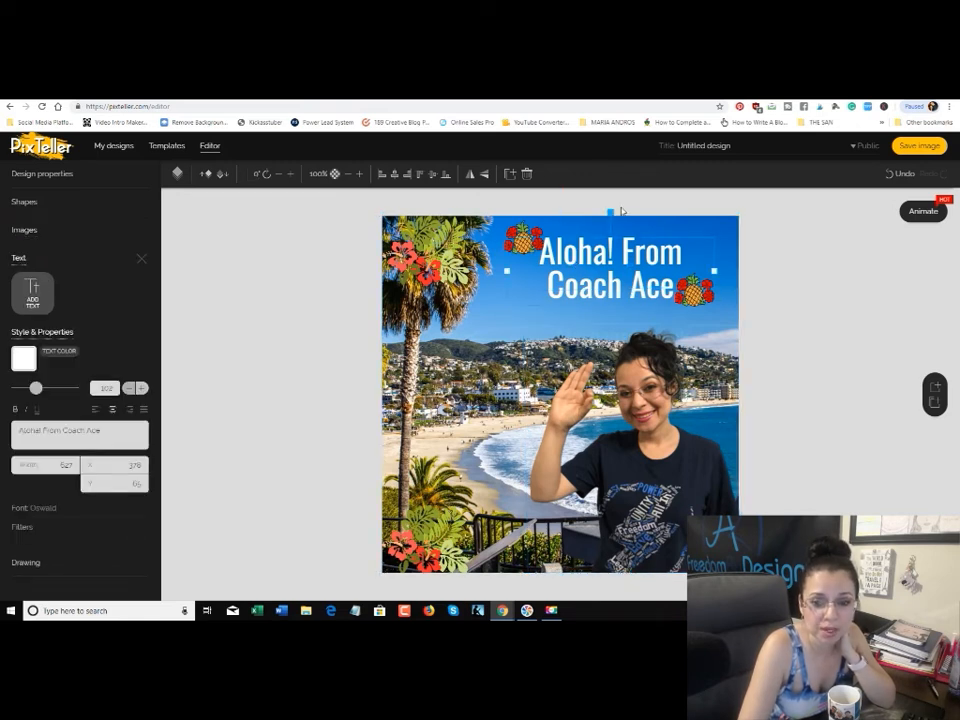
drag(609, 211, 596, 232)
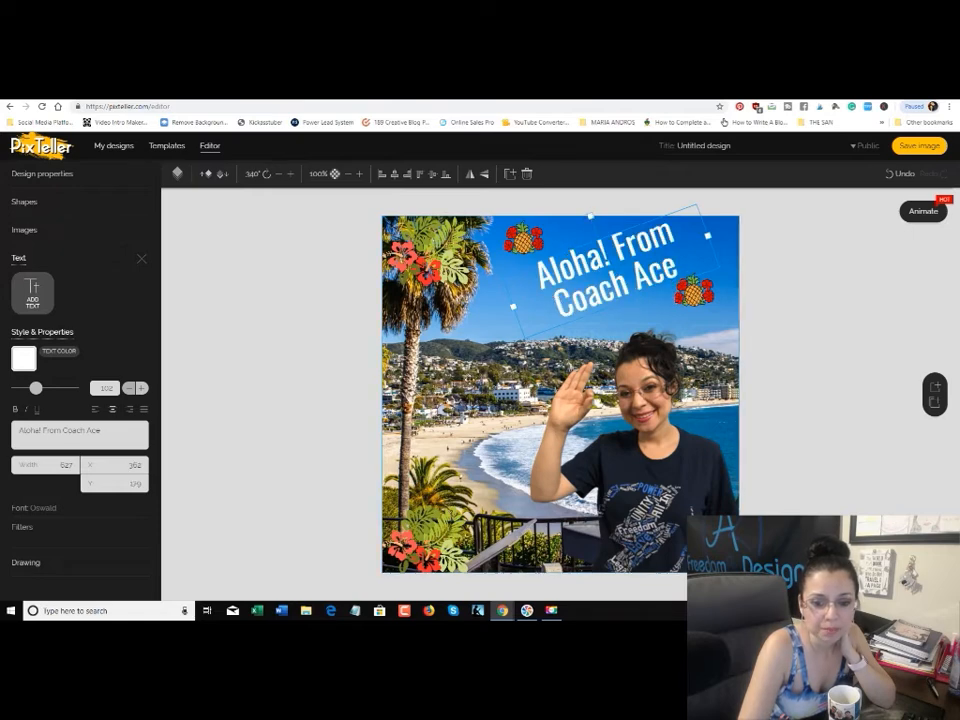
Step: Try the Vintage and third image effects on the beach background, and apply the fourth effect in the first row
click(418, 281)
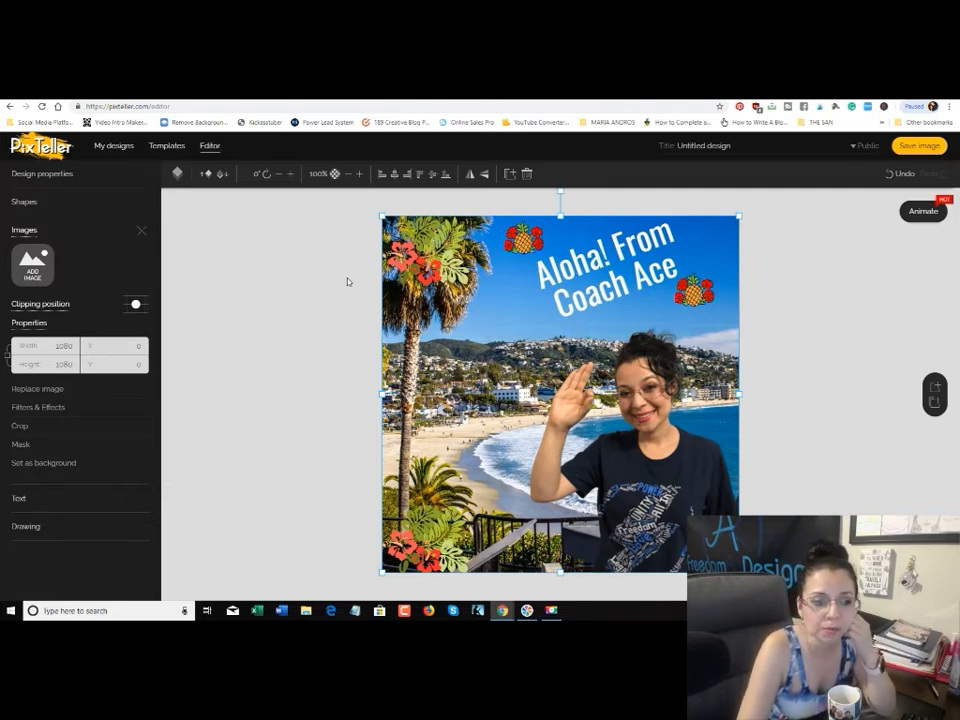
click(34, 408)
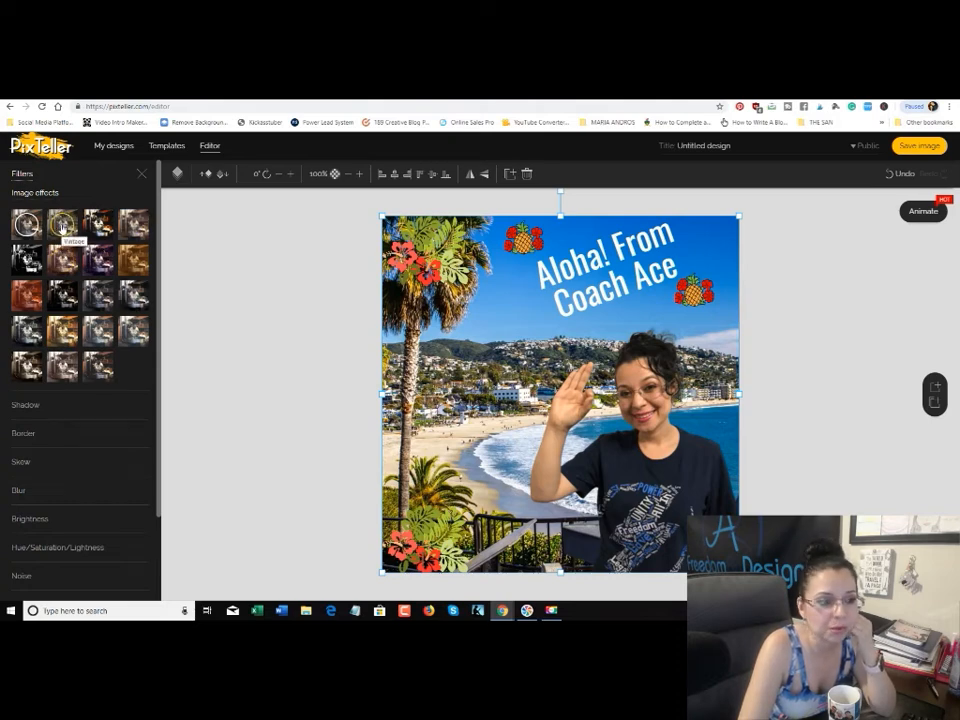
click(61, 225)
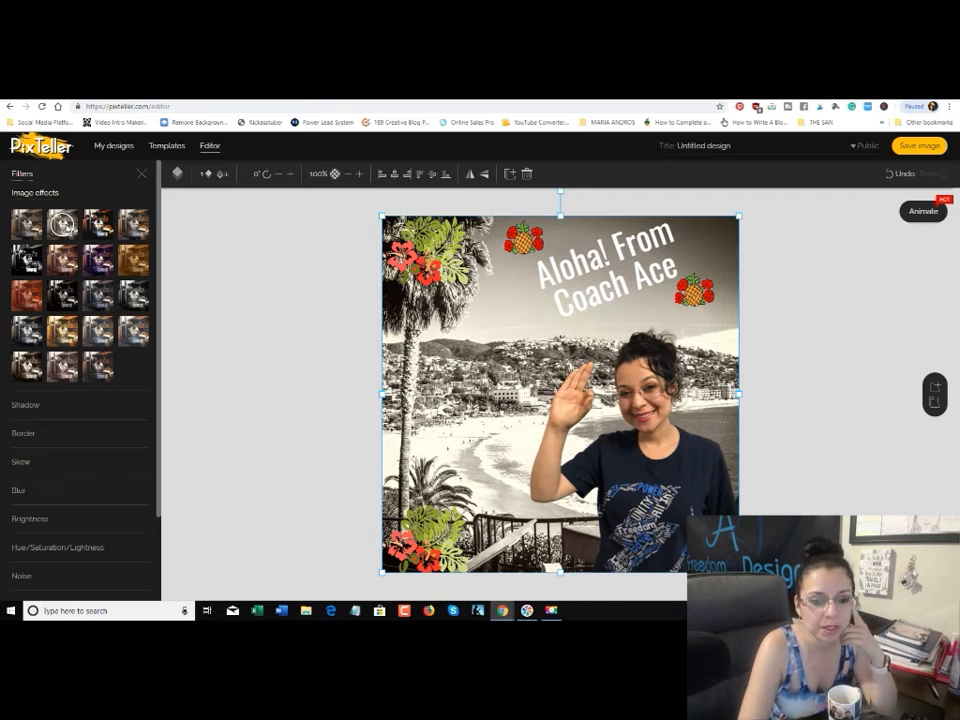
click(98, 225)
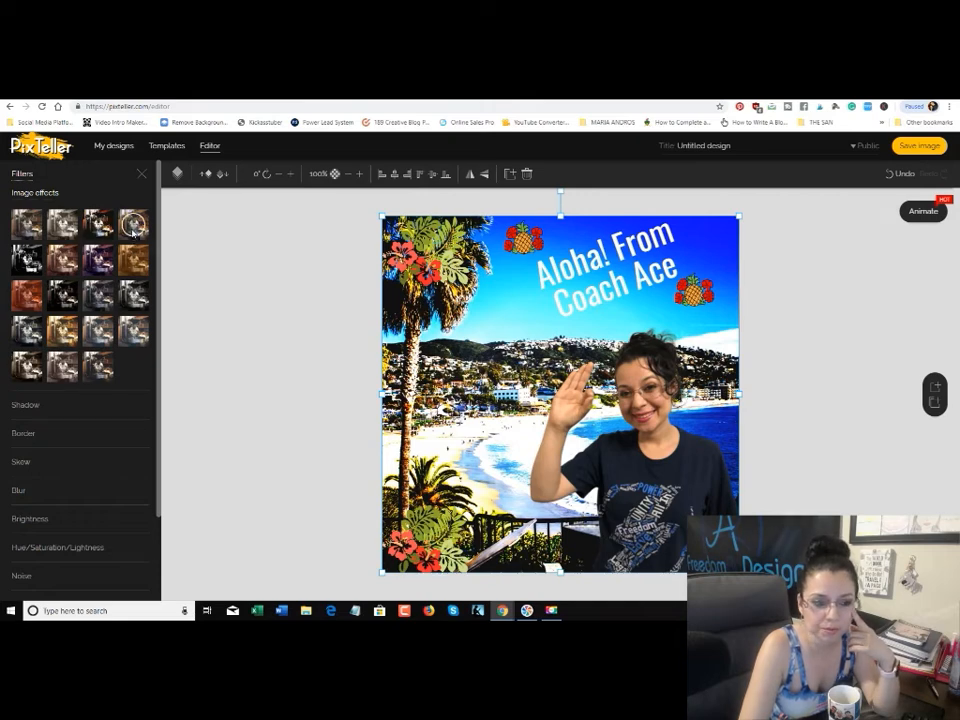
click(133, 228)
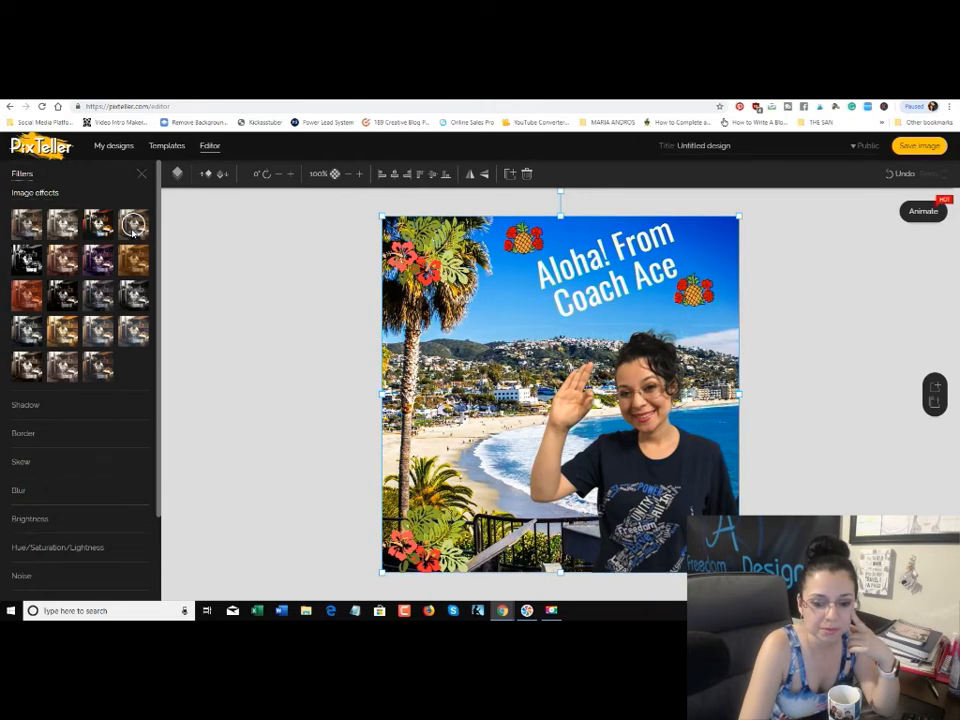